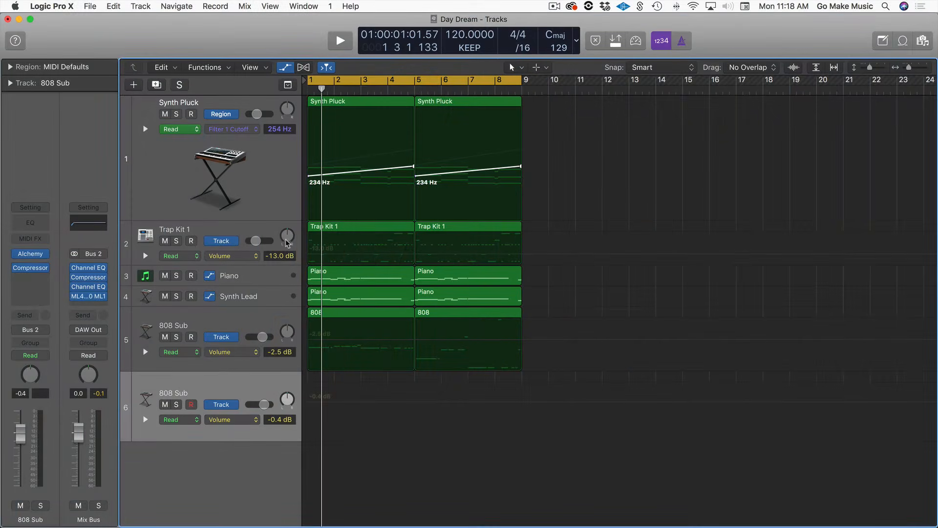
# - Play back the song and solo the 808 Sub on track 5 to audition its bass part
pyautogui.click(256, 314)
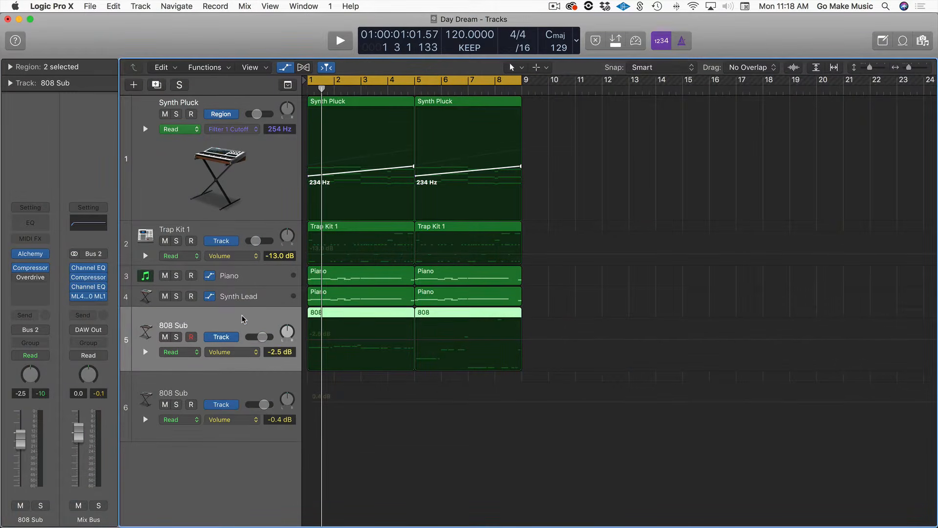
pyautogui.press('space')
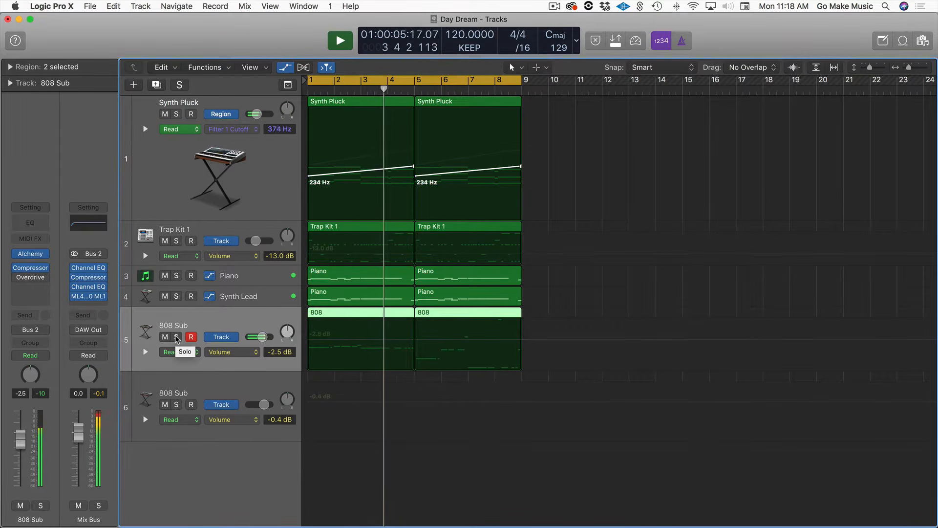
pyautogui.click(176, 337)
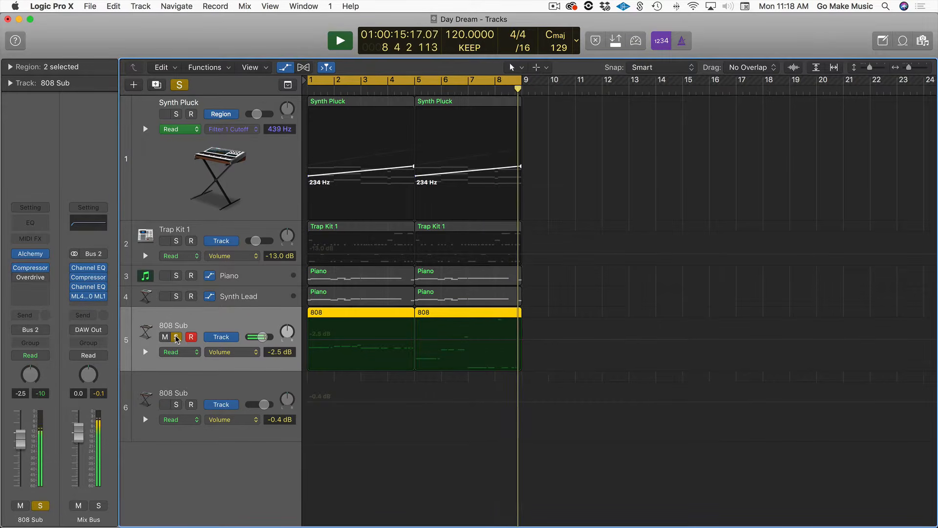
pyautogui.press('space')
pyautogui.click(177, 337)
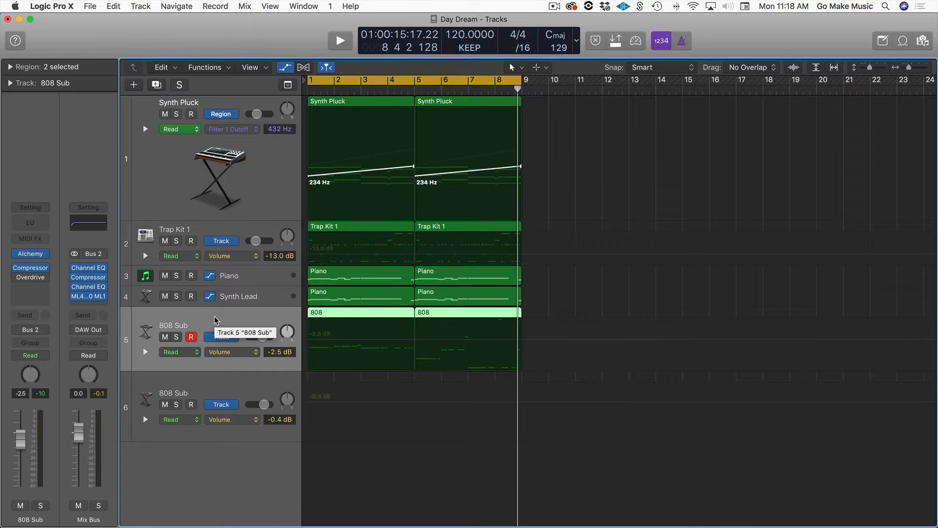
# - Bypass the Compressor on the empty 808 Sub track 6 and initialize the preset of its Alchemy instrument
pyautogui.click(261, 385)
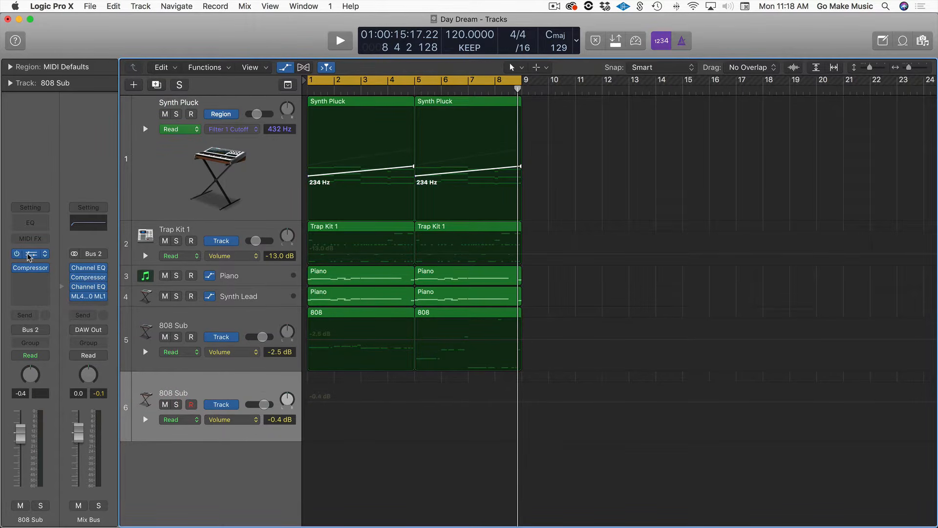
pyautogui.click(16, 268)
pyautogui.click(30, 254)
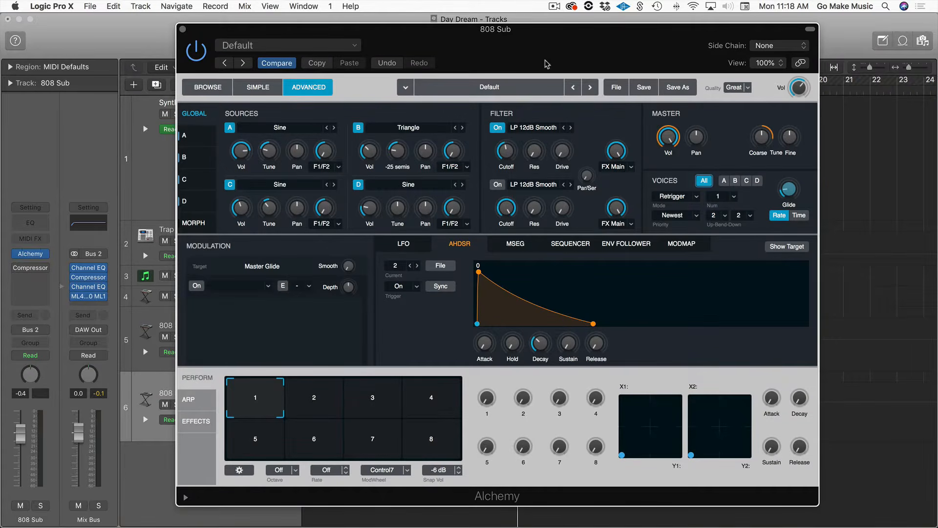
pyautogui.moveTo(601, 44); pyautogui.dragTo(597, 50)
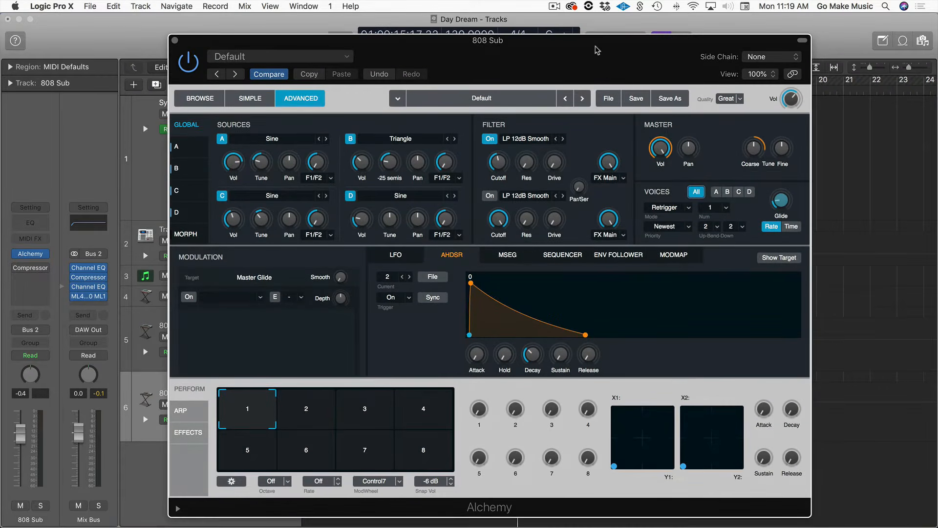
pyautogui.click(608, 103)
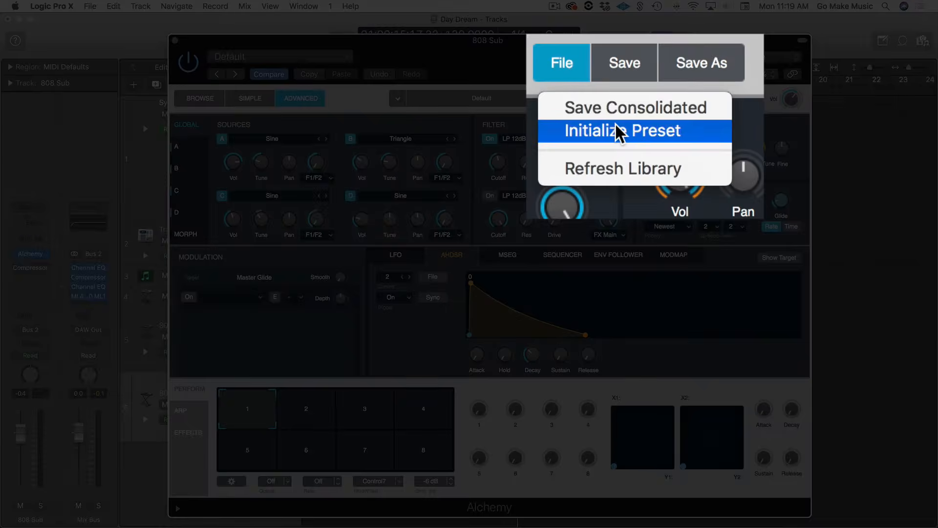
pyautogui.click(633, 128)
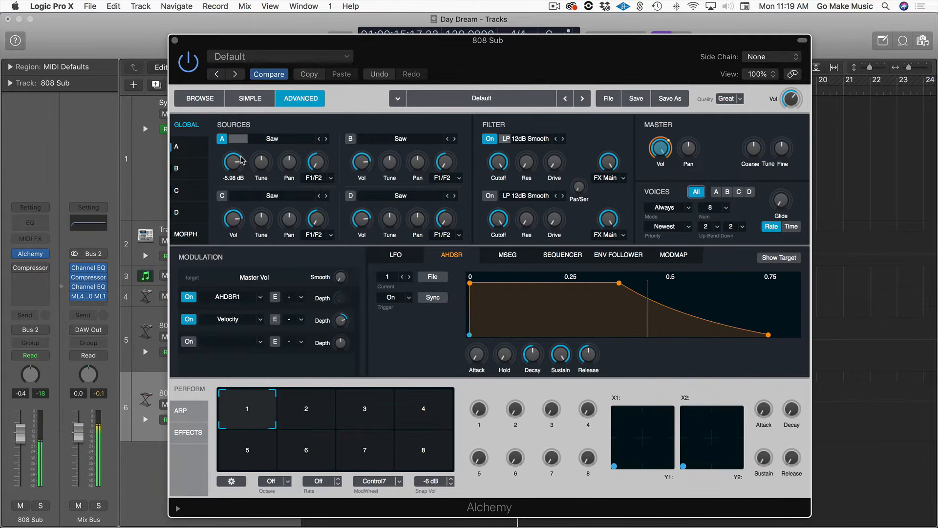
# - Lower the cutoff of Alchemy's first global filter, the active LP 12dB Smooth
pyautogui.moveTo(495, 155); pyautogui.dragTo(501, 224)
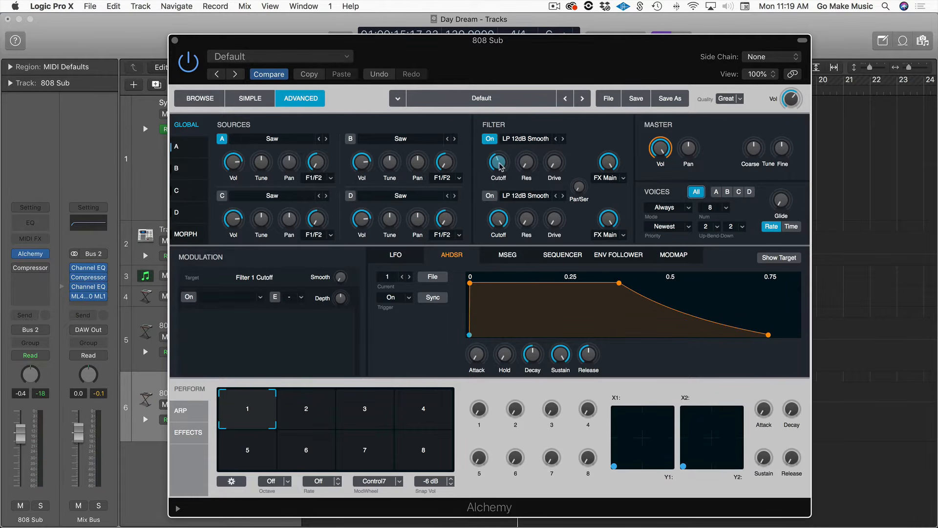
pyautogui.moveTo(499, 163); pyautogui.dragTo(498, 160)
# - Load the basic VA Sine waveform into source A and lower its coarse tuning
pyautogui.click(272, 140)
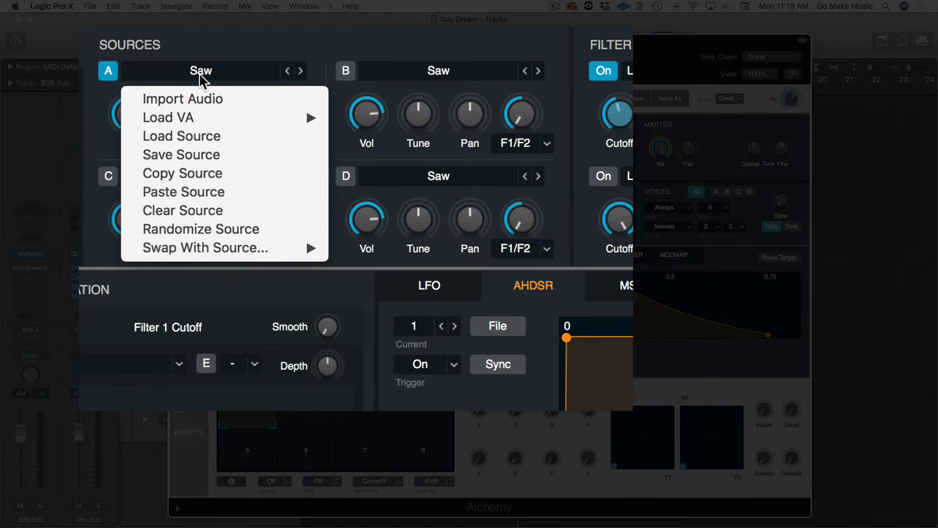
pyautogui.moveTo(184, 120)
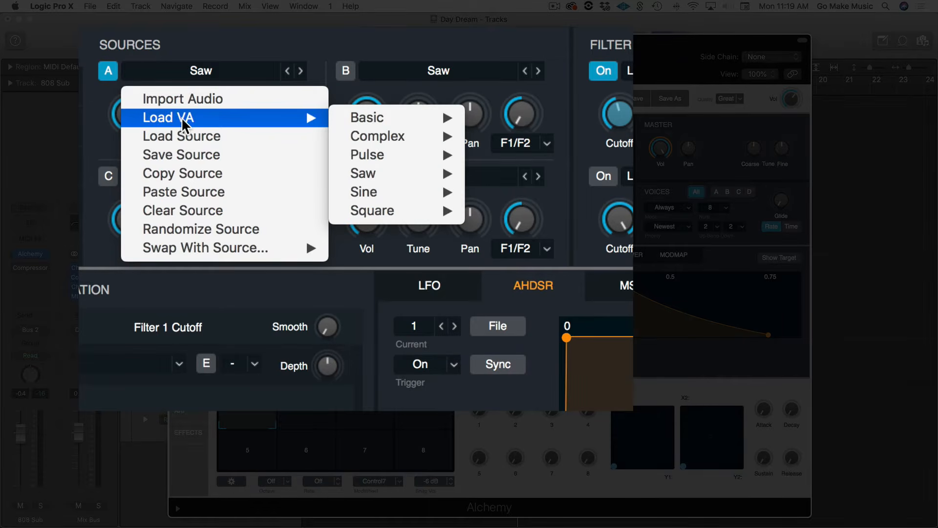
pyautogui.moveTo(370, 122)
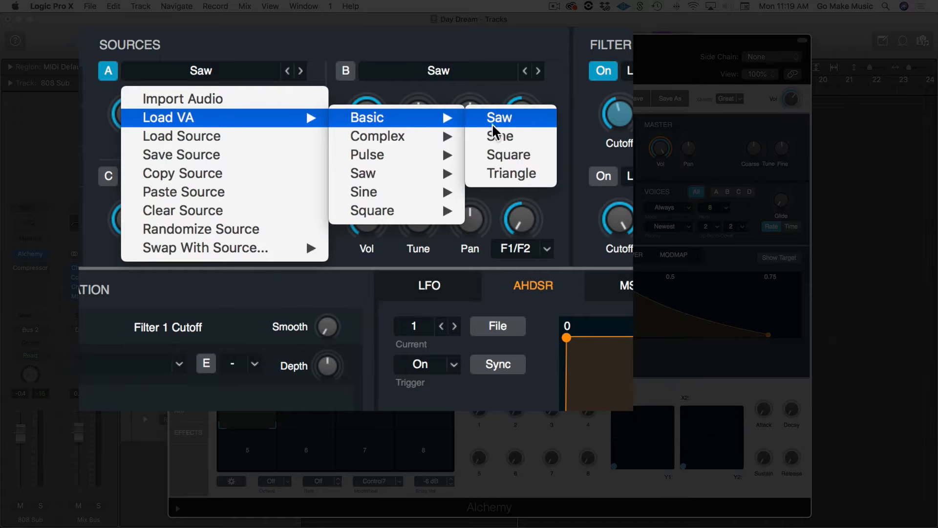
pyautogui.click(521, 142)
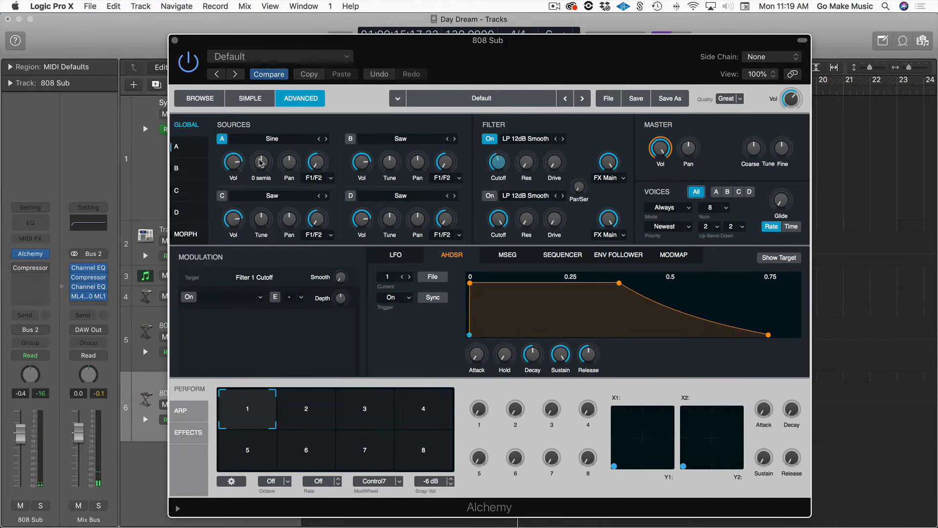
pyautogui.moveTo(261, 162); pyautogui.dragTo(265, 180)
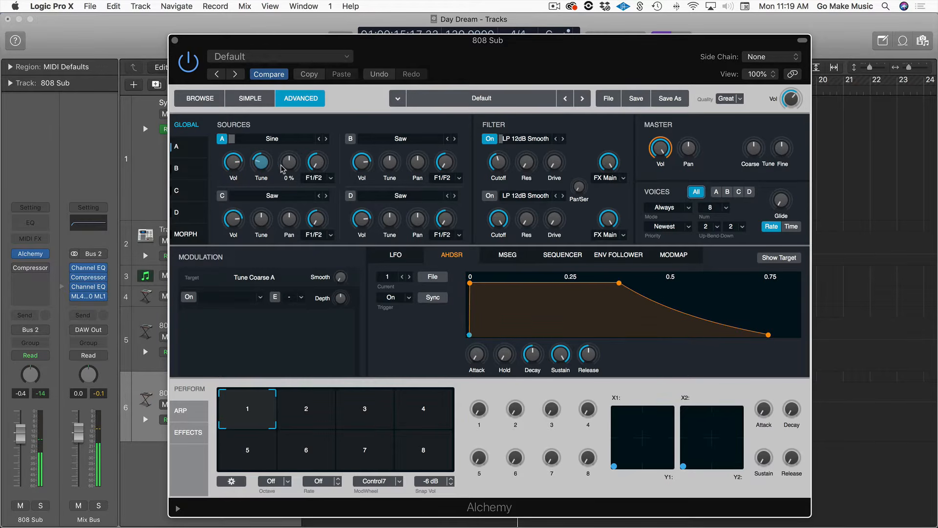
# - Enable source B and load the basic VA Triangle waveform into it
pyautogui.click(351, 139)
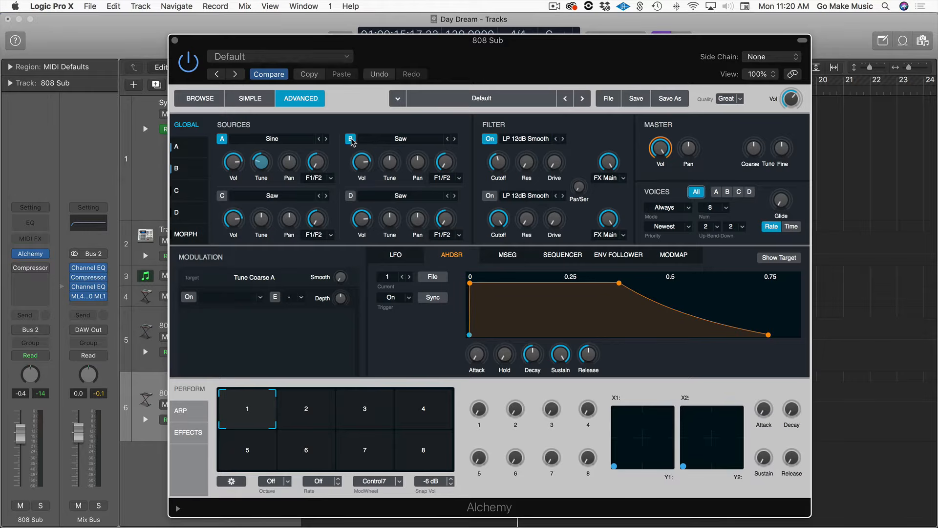
pyautogui.click(403, 140)
pyautogui.moveTo(406, 168)
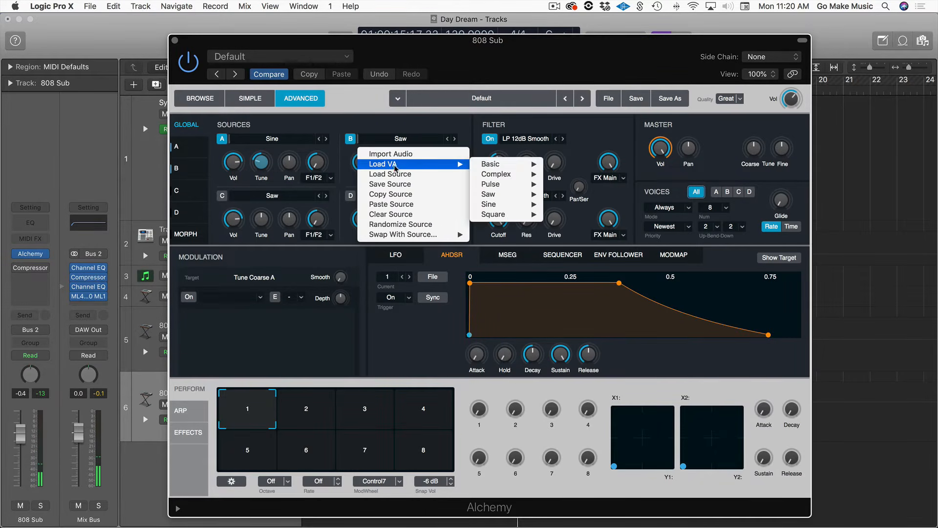
pyautogui.moveTo(494, 164)
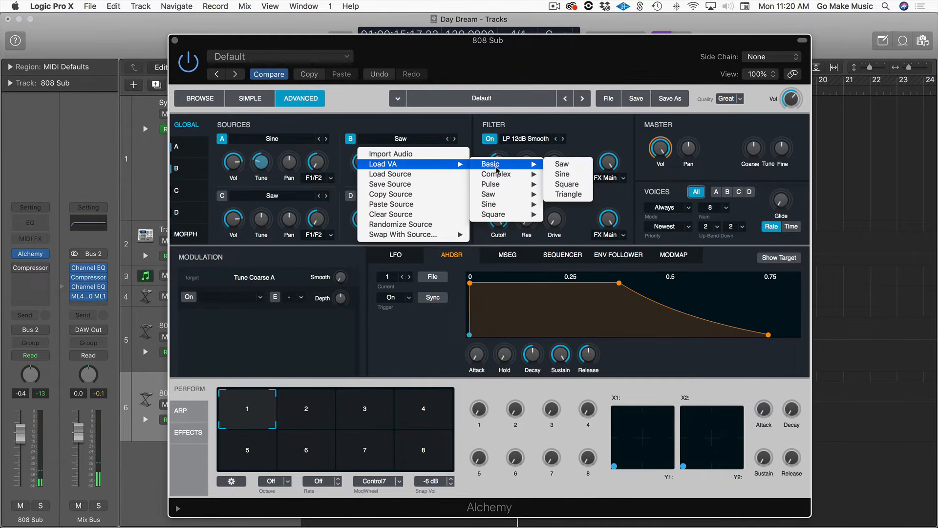
pyautogui.click(568, 195)
# - Switch off source A to hear source B alone, and lower source B's coarse tuning
pyautogui.click(222, 139)
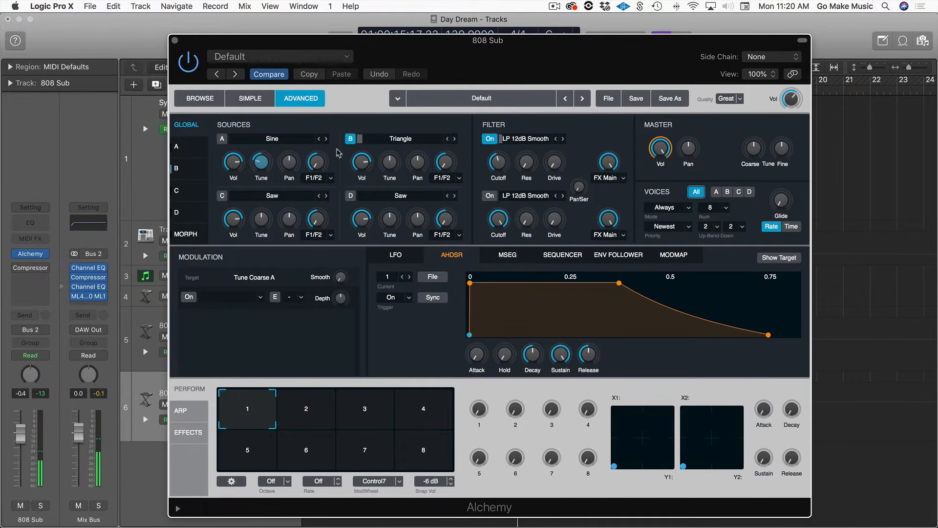
pyautogui.moveTo(354, 155)
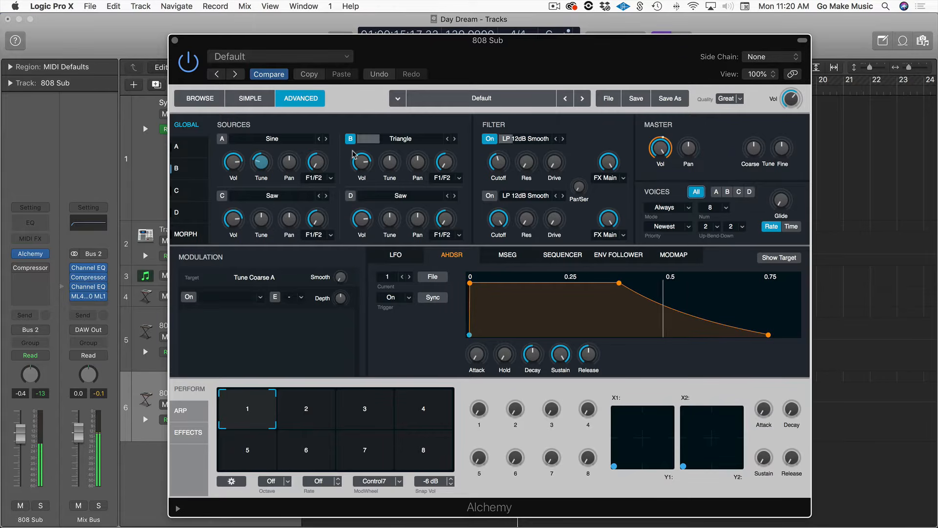
pyautogui.moveTo(384, 164)
pyautogui.moveTo(394, 165); pyautogui.dragTo(397, 179)
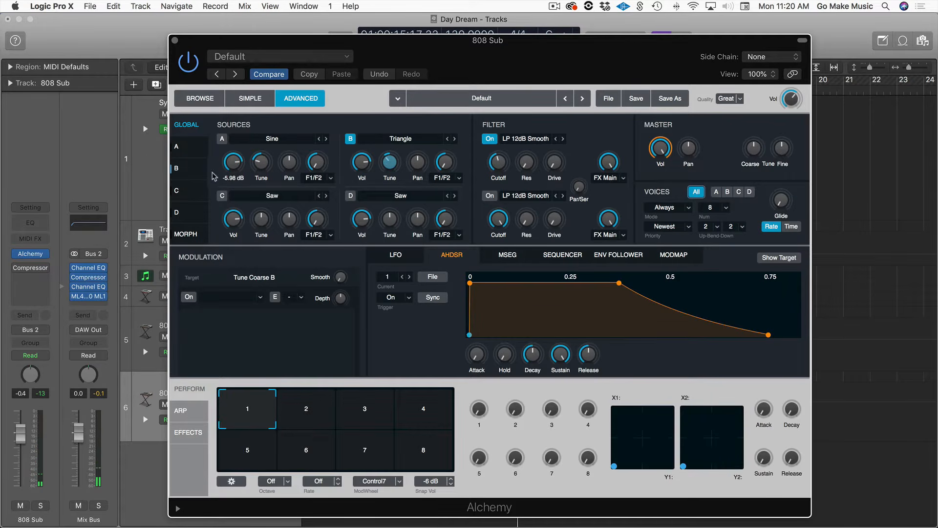
# - Give source B an HP 6dB Sharp filter with its cutoff at 160 Hz
pyautogui.click(194, 173)
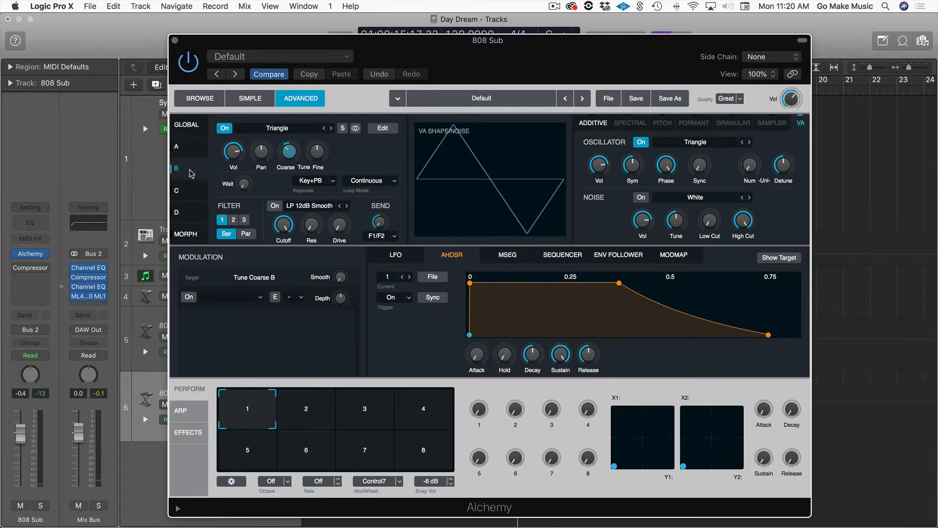
pyautogui.click(188, 126)
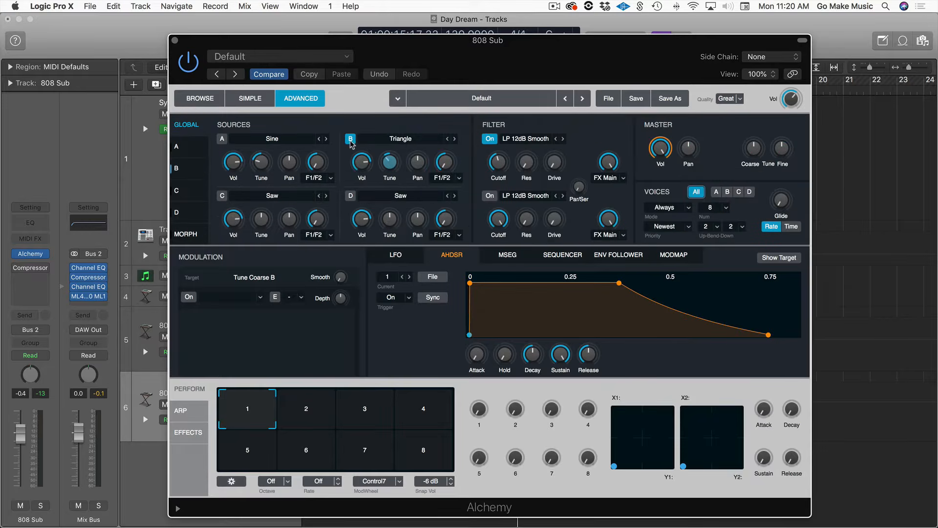
pyautogui.click(191, 172)
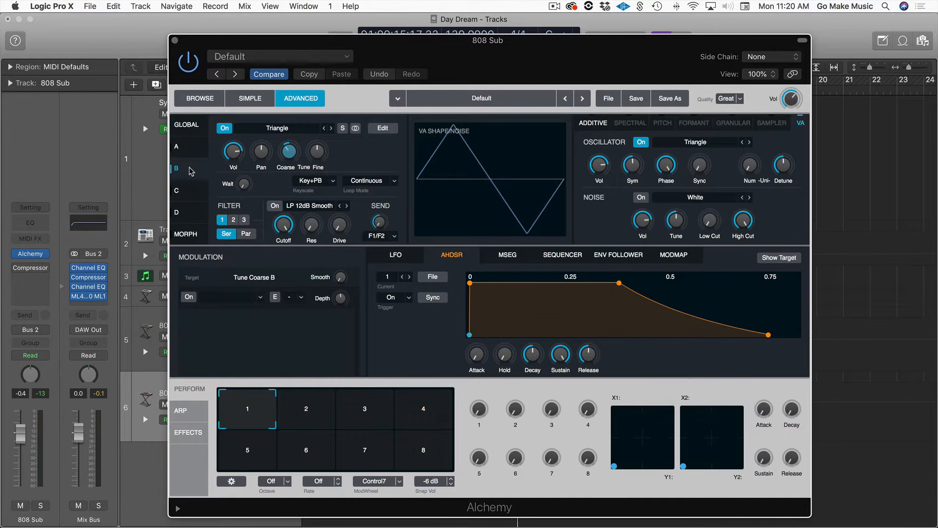
pyautogui.click(301, 208)
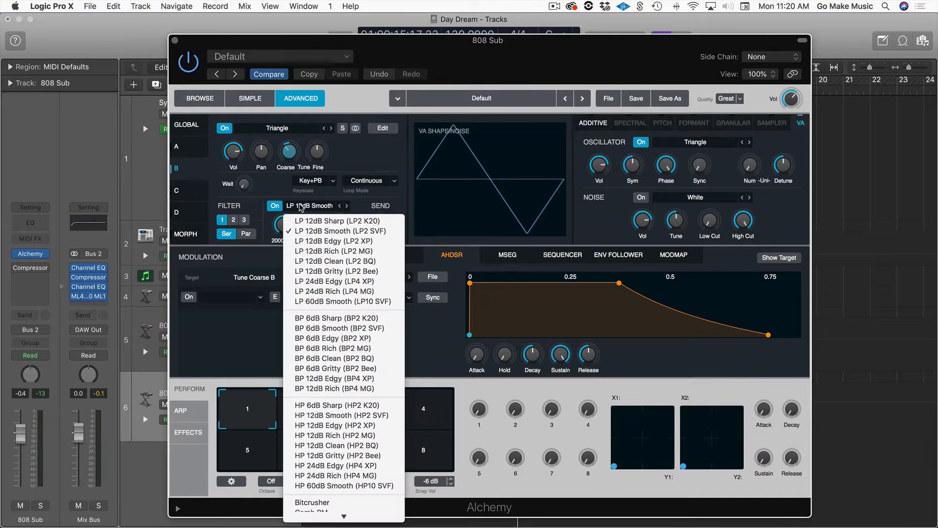
pyautogui.click(330, 405)
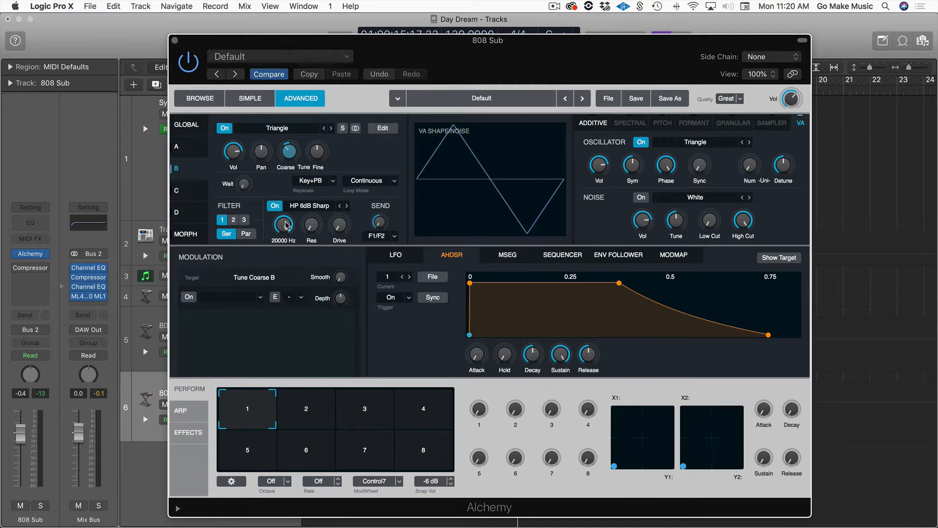
pyautogui.moveTo(286, 226); pyautogui.dragTo(289, 299)
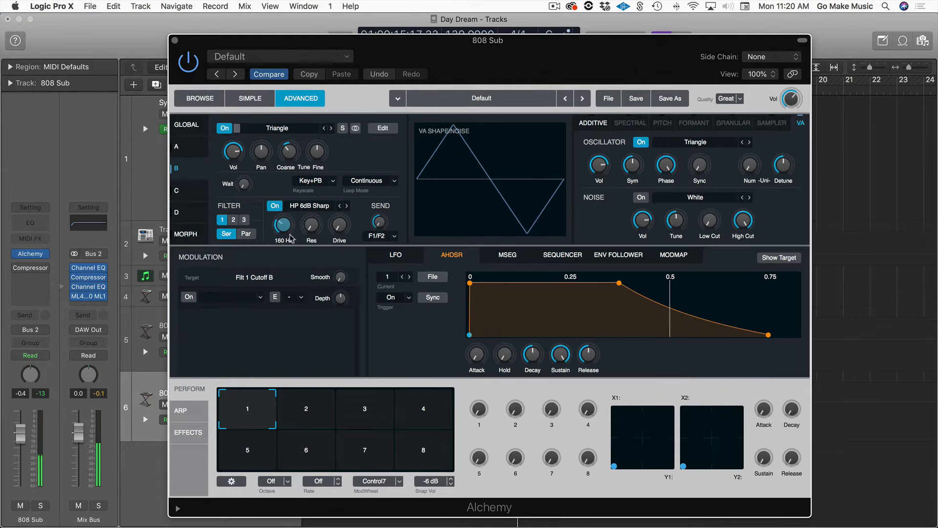
# - Compare source B with its high-pass filter off and on, and lower the filter cutoff to 126 Hz
pyautogui.click(276, 207)
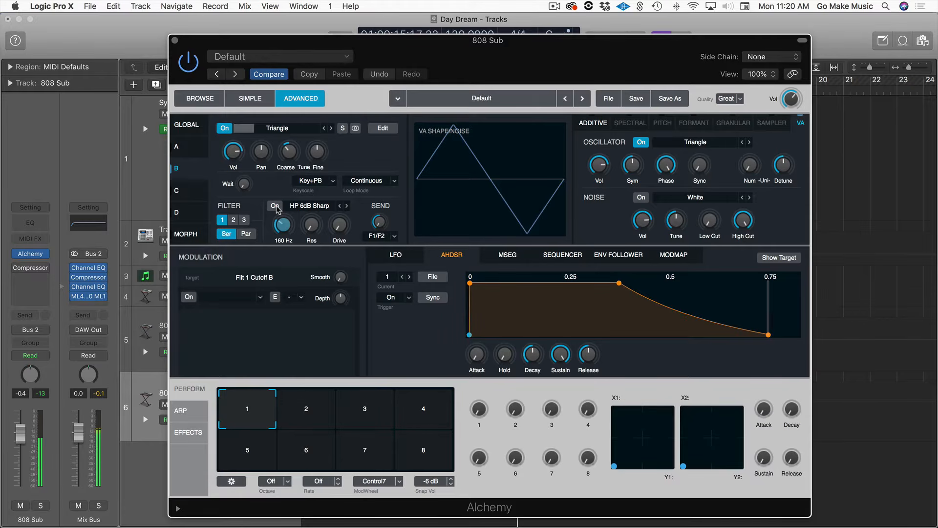
pyautogui.click(276, 206)
pyautogui.moveTo(282, 225); pyautogui.dragTo(284, 239)
pyautogui.click(275, 206)
pyautogui.click(276, 207)
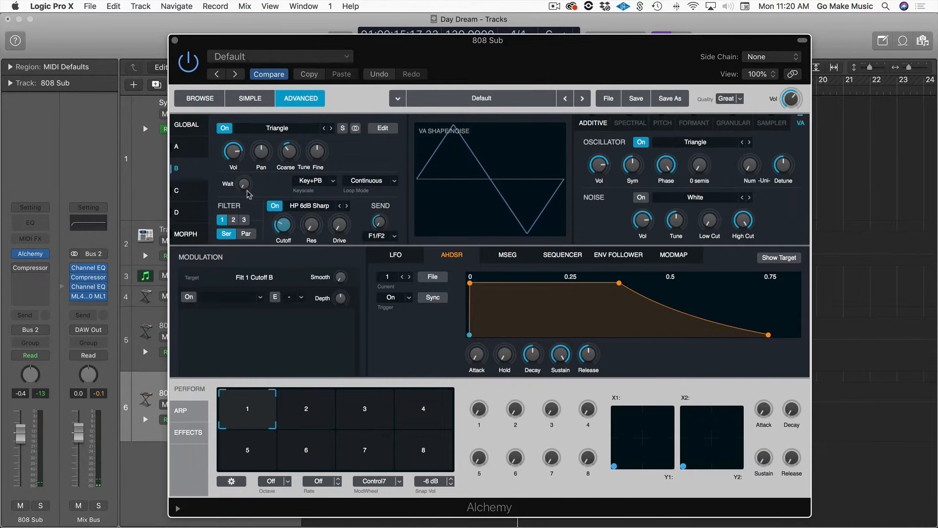
# - Turn the VA oscillator phase and unison detune down to minimum for sources B, C and D
pyautogui.click(667, 166)
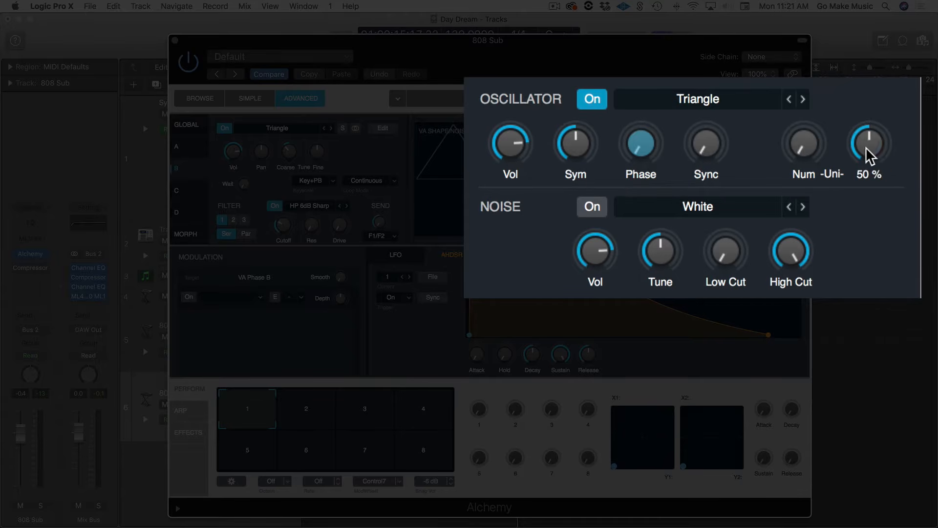
pyautogui.moveTo(866, 147); pyautogui.dragTo(872, 186)
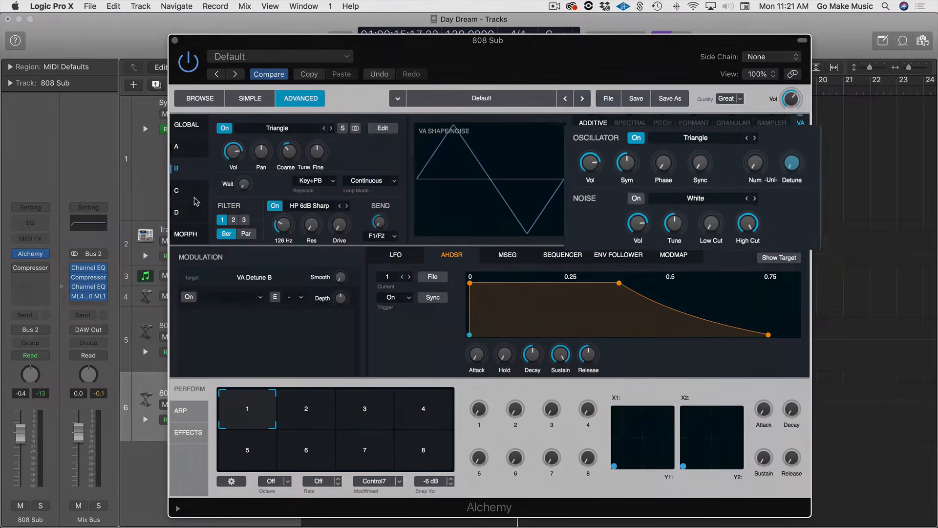
pyautogui.click(190, 195)
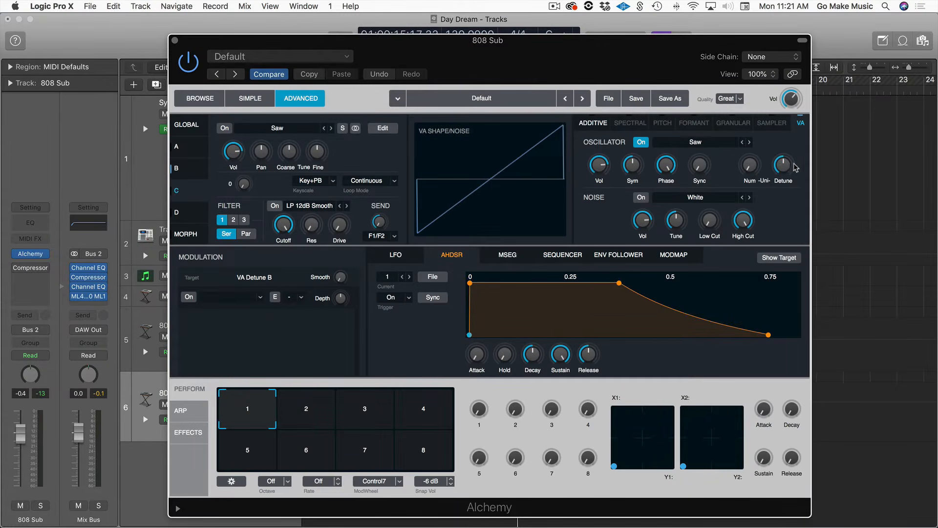
pyautogui.moveTo(794, 167); pyautogui.dragTo(787, 233)
pyautogui.click(189, 207)
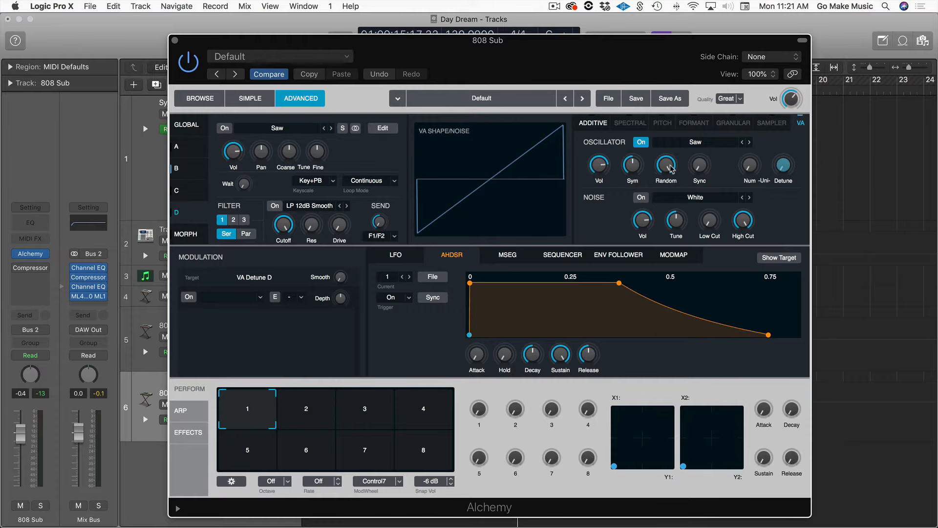
pyautogui.click(672, 170)
pyautogui.click(176, 191)
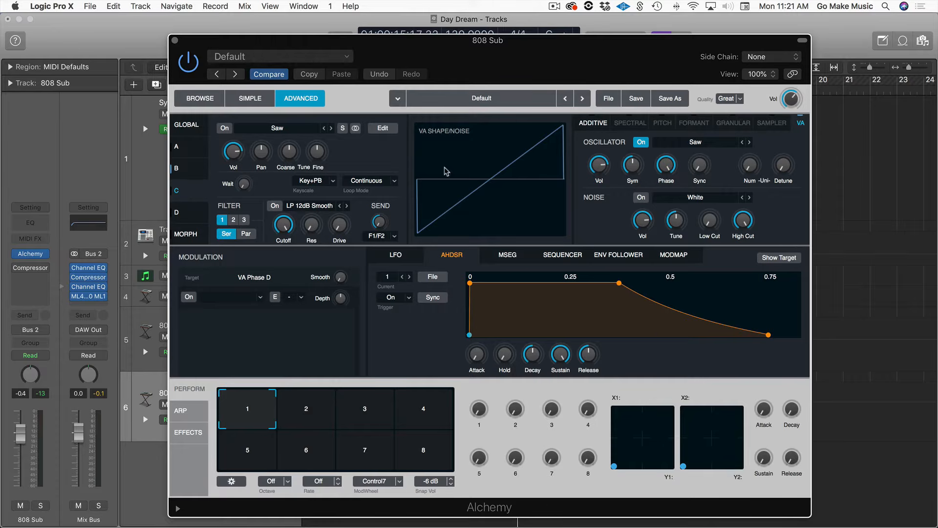
pyautogui.click(667, 165)
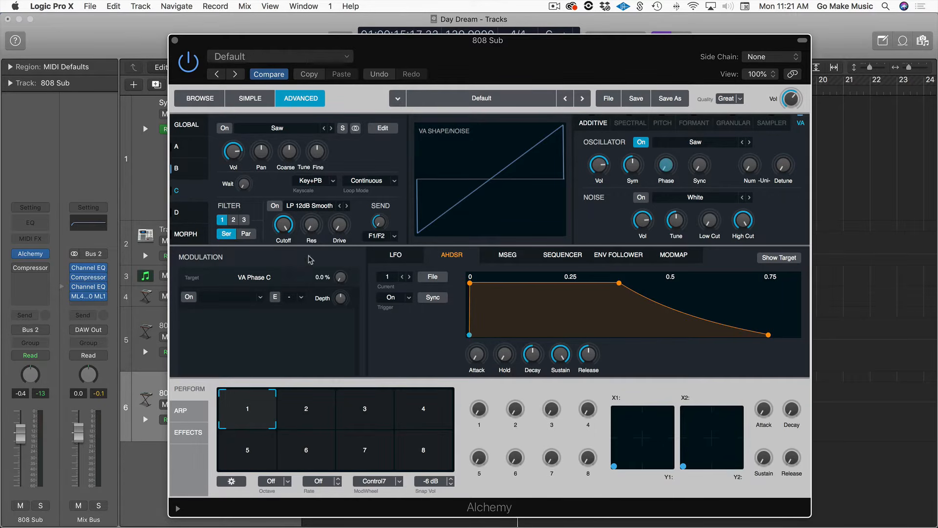
# - Set source A's VA oscillator phase and unison detune to 0%
pyautogui.click(190, 224)
pyautogui.click(192, 192)
pyautogui.click(193, 171)
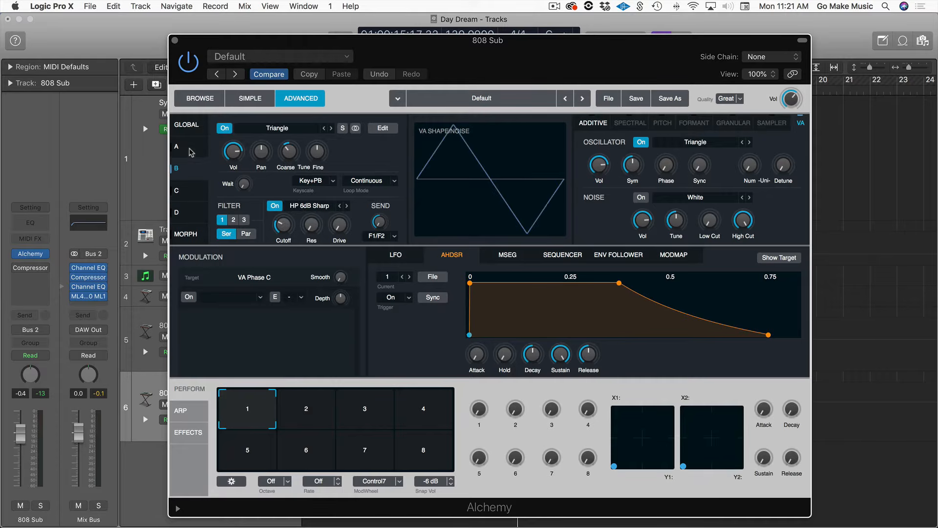
pyautogui.click(192, 152)
pyautogui.click(785, 165)
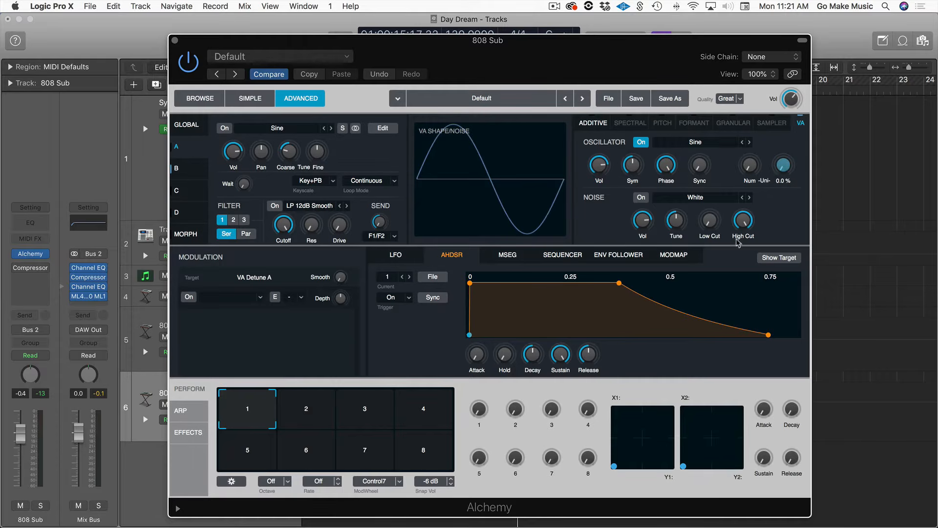
pyautogui.click(666, 165)
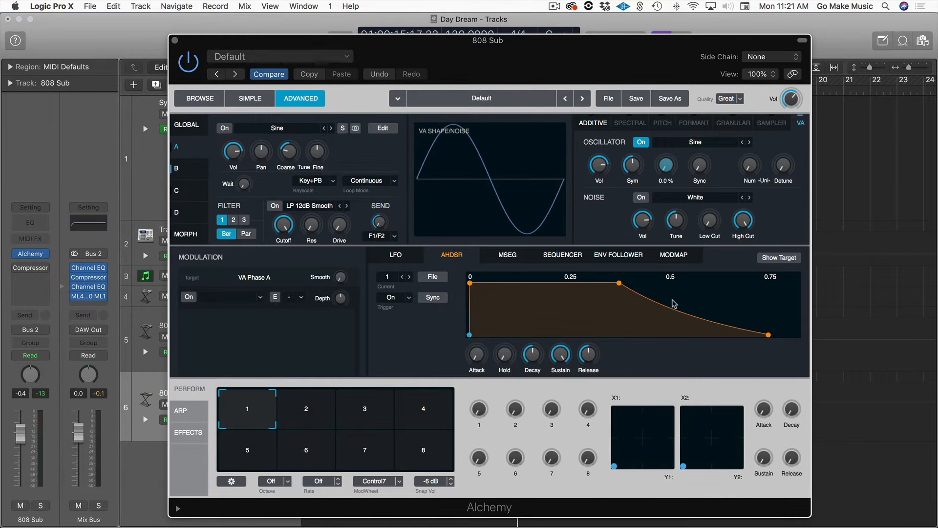
pyautogui.click(782, 166)
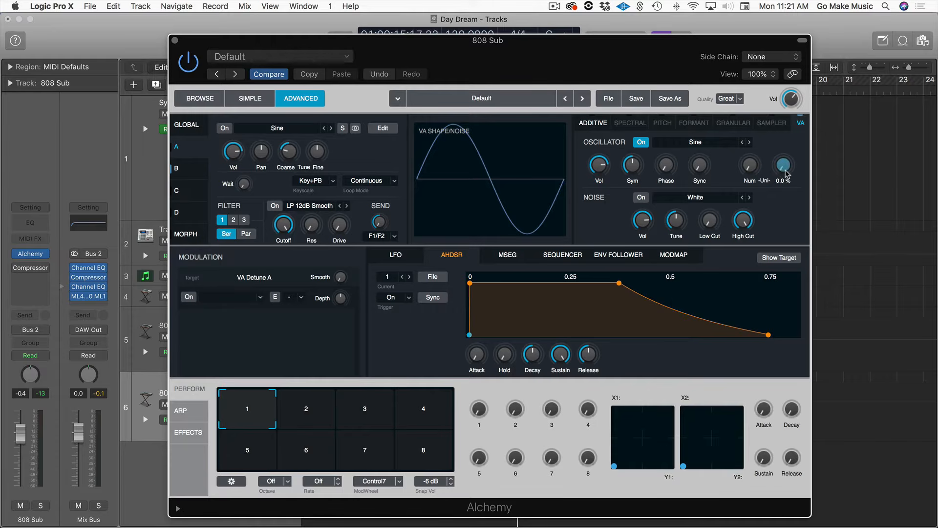
# - Check the VA oscillator phase and unison detune settings across all four sources
pyautogui.click(195, 169)
pyautogui.click(195, 190)
pyautogui.click(197, 212)
pyautogui.click(196, 191)
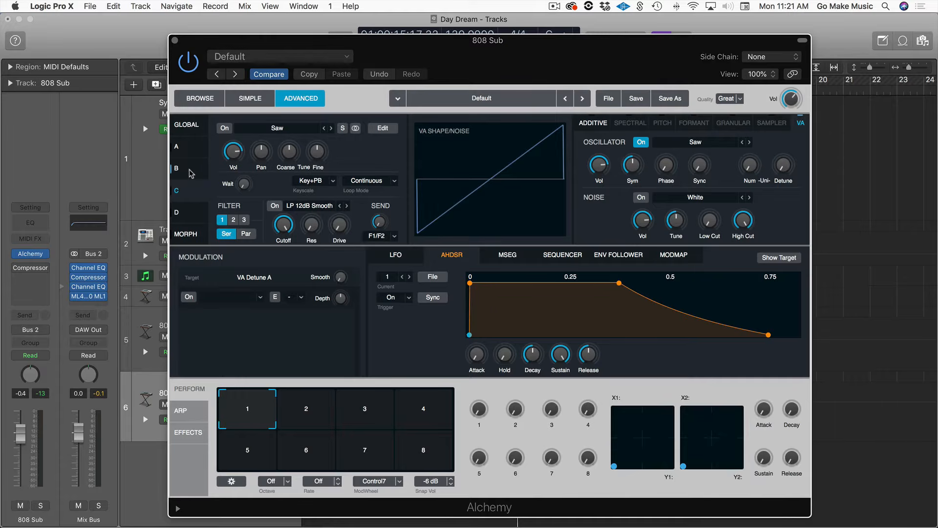
pyautogui.click(193, 169)
pyautogui.click(191, 155)
pyautogui.click(194, 171)
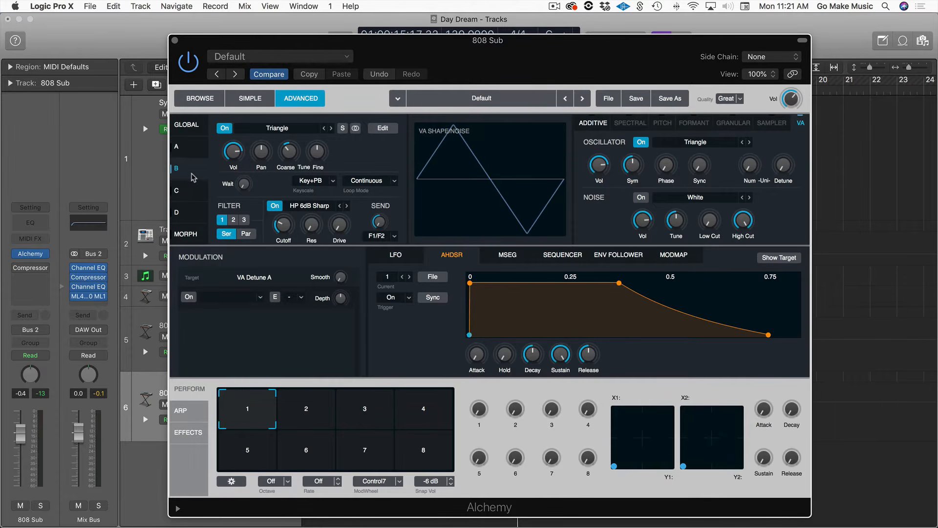
# - Switch source A back on and lower source B's volume to about -25 dB
pyautogui.click(188, 126)
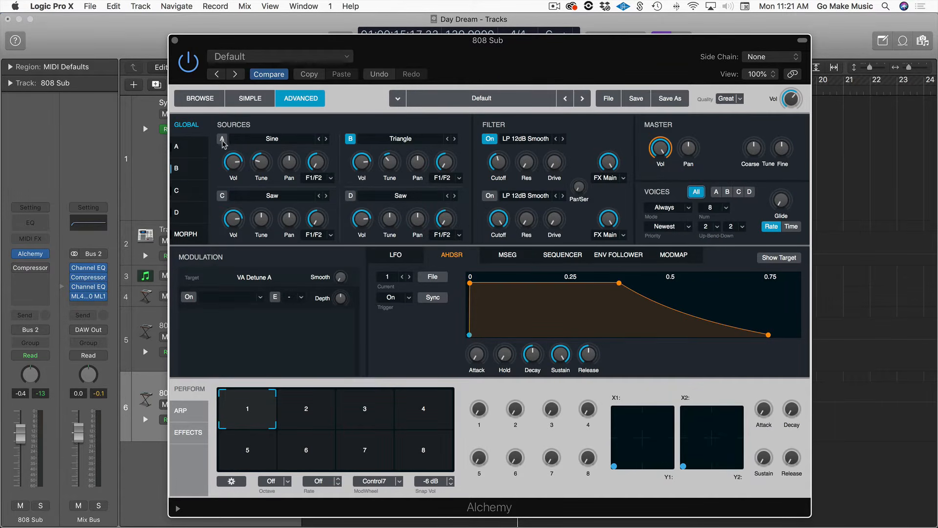
pyautogui.click(366, 170)
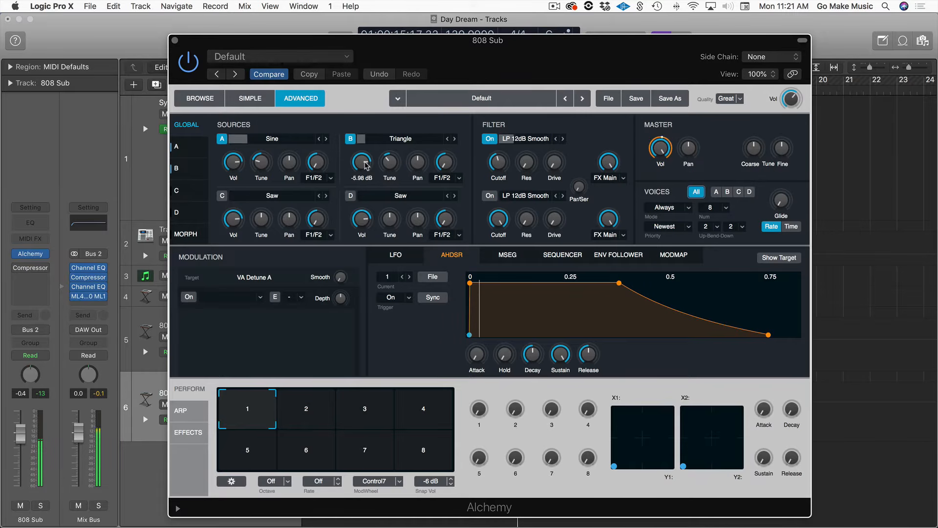
pyautogui.moveTo(366, 172); pyautogui.dragTo(367, 197)
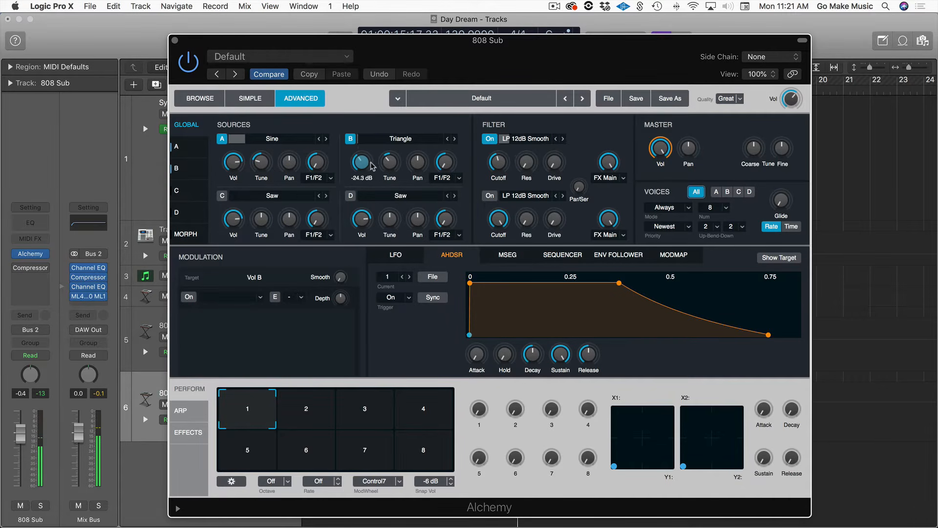
# - Switch on source C, load the basic Sine VA into it, and tune it down 12 semitones
pyautogui.click(222, 196)
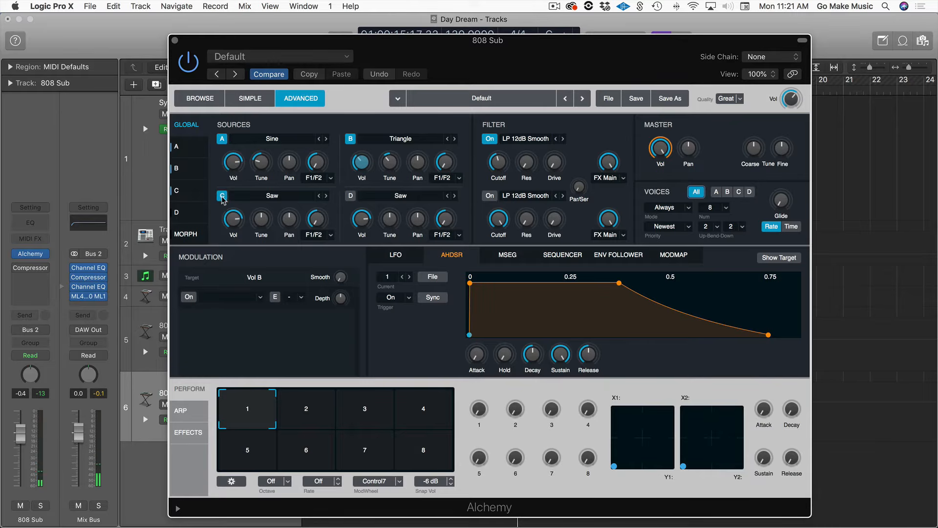
pyautogui.click(272, 196)
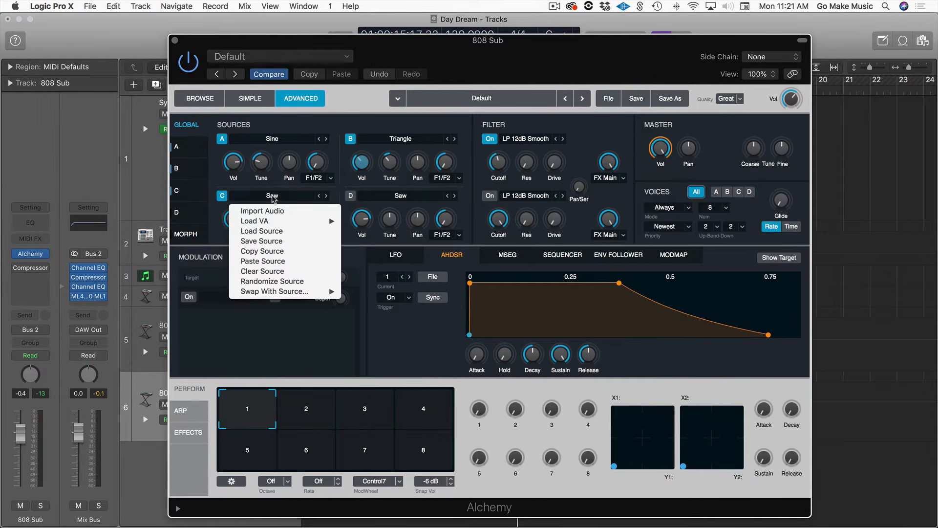
pyautogui.moveTo(272, 221)
pyautogui.moveTo(355, 223)
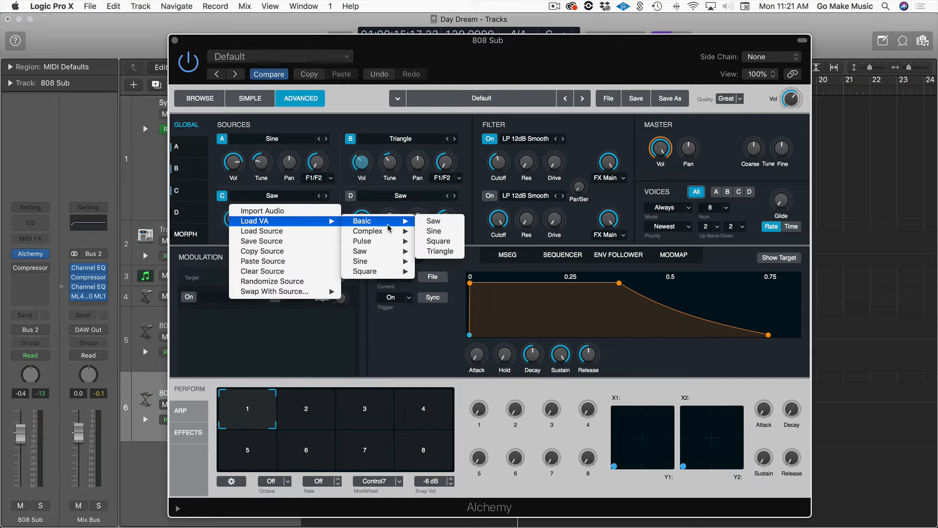
pyautogui.click(444, 232)
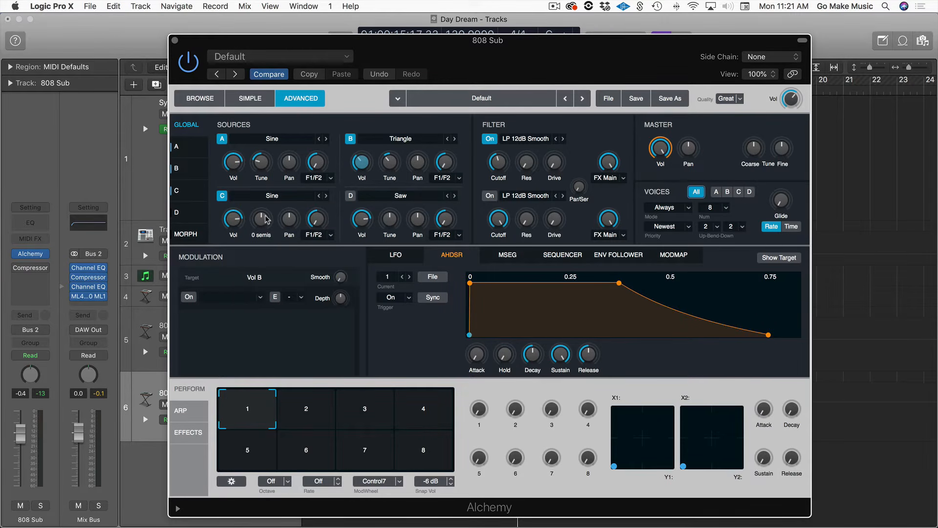
pyautogui.moveTo(267, 219); pyautogui.dragTo(268, 233)
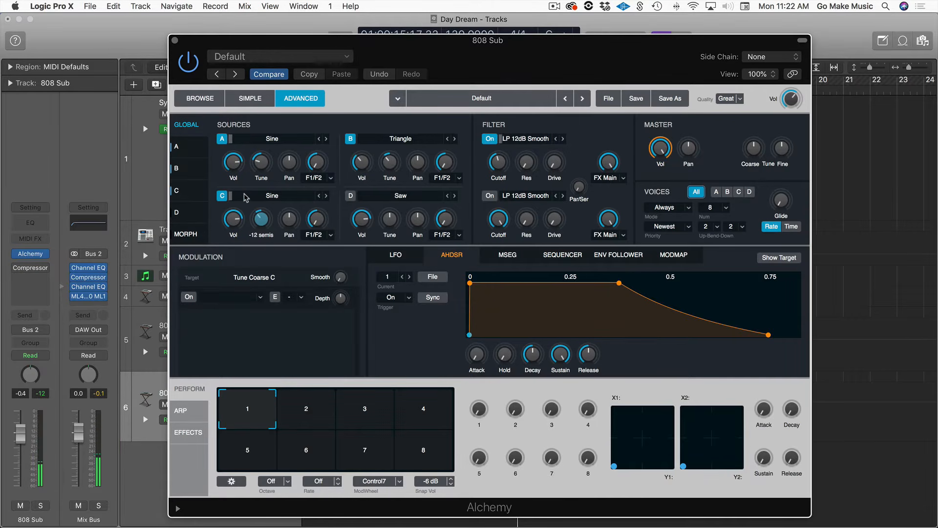
# - Give source C an HP 6dB Sharp filter and lower the filter's cutoff
pyautogui.click(222, 196)
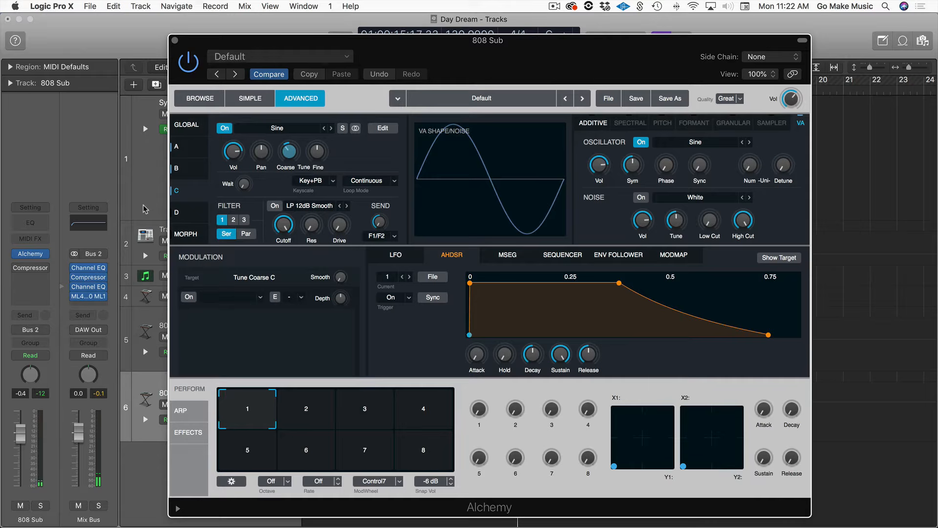
pyautogui.click(275, 205)
pyautogui.click(301, 207)
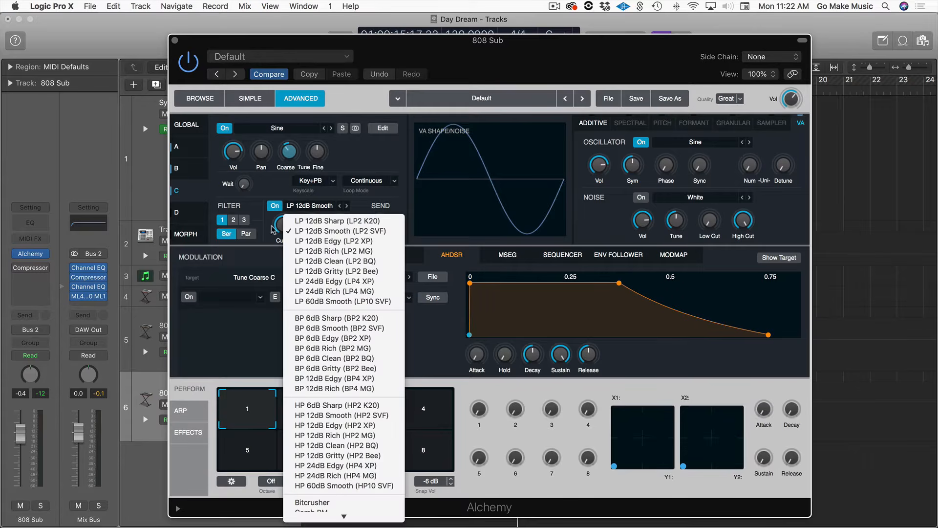
pyautogui.click(336, 407)
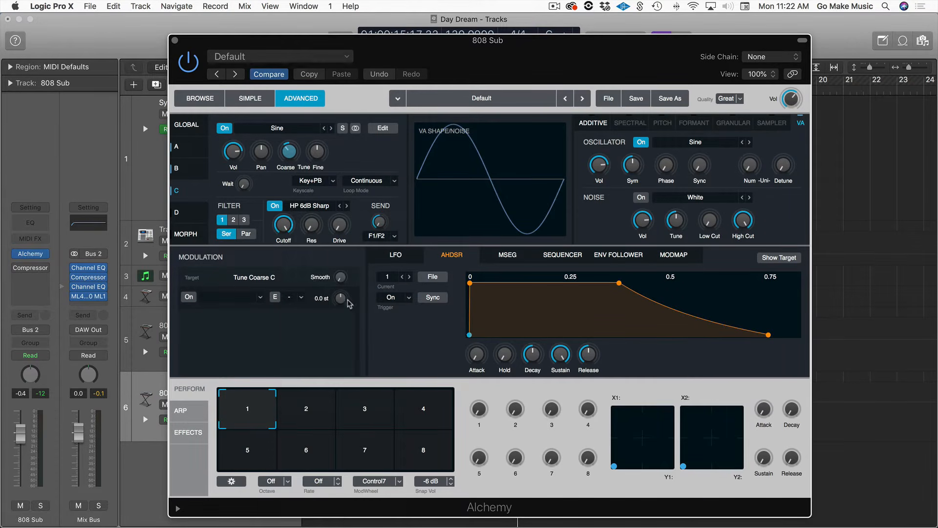
pyautogui.click(282, 224)
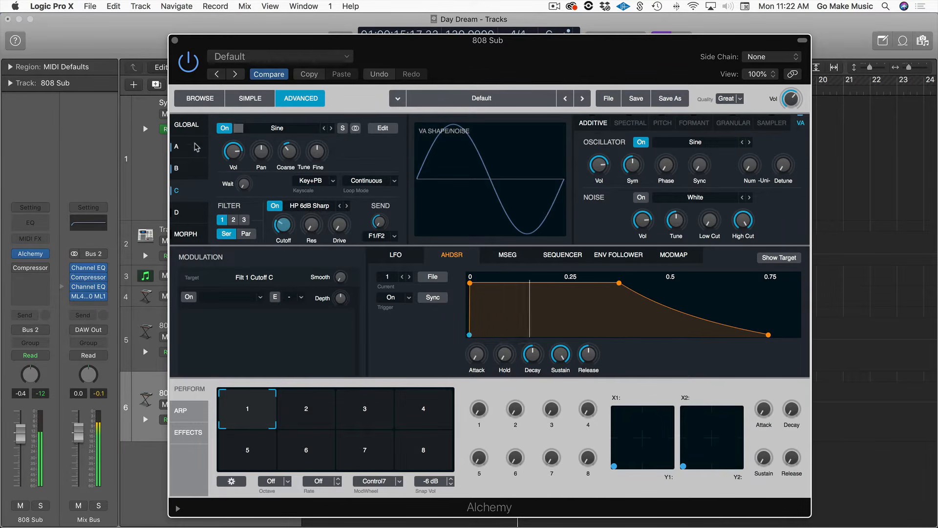
# - Lower source C's volume so it sits beneath source A
pyautogui.click(189, 128)
pyautogui.moveTo(240, 224)
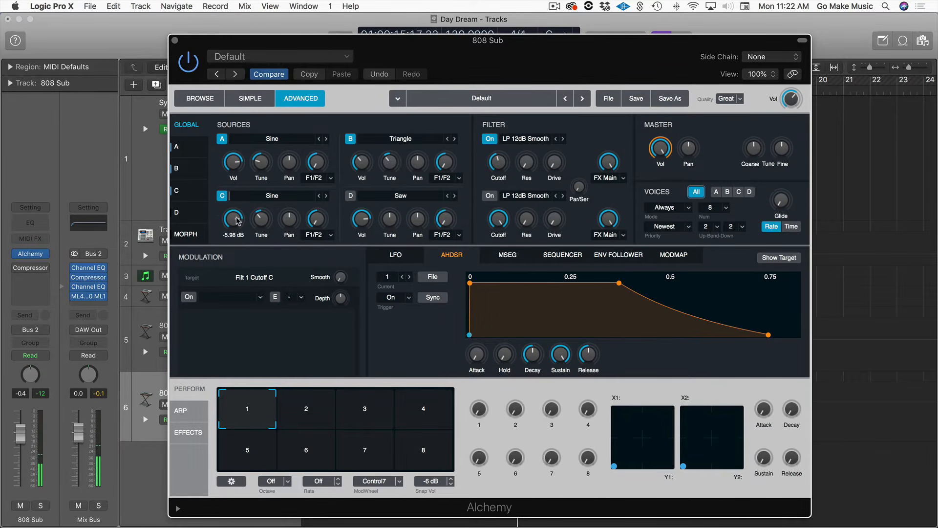
pyautogui.moveTo(238, 221)
pyautogui.mouseDown()
pyautogui.moveTo(257, 330)
pyautogui.moveTo(240, 249)
pyautogui.moveTo(237, 258)
pyautogui.moveTo(242, 229)
pyautogui.mouseUp()
# - Compare the sound with sources B and C off and on, and fine-tune source C's volume
pyautogui.click(351, 140)
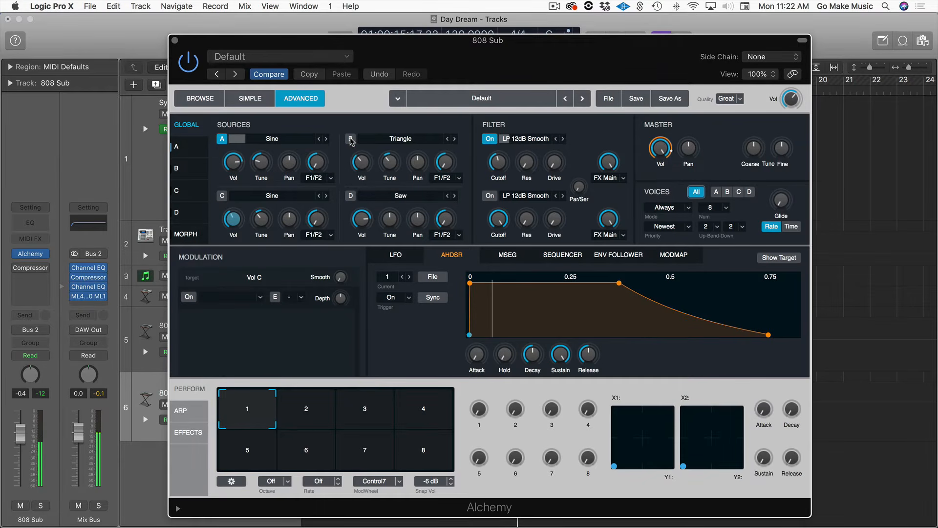
pyautogui.click(350, 140)
pyautogui.click(222, 196)
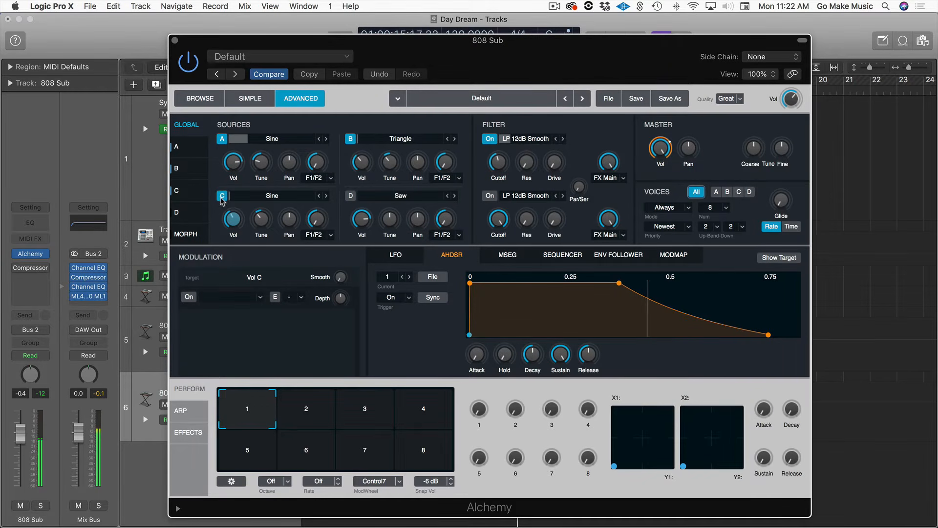
pyautogui.moveTo(233, 215); pyautogui.dragTo(234, 220)
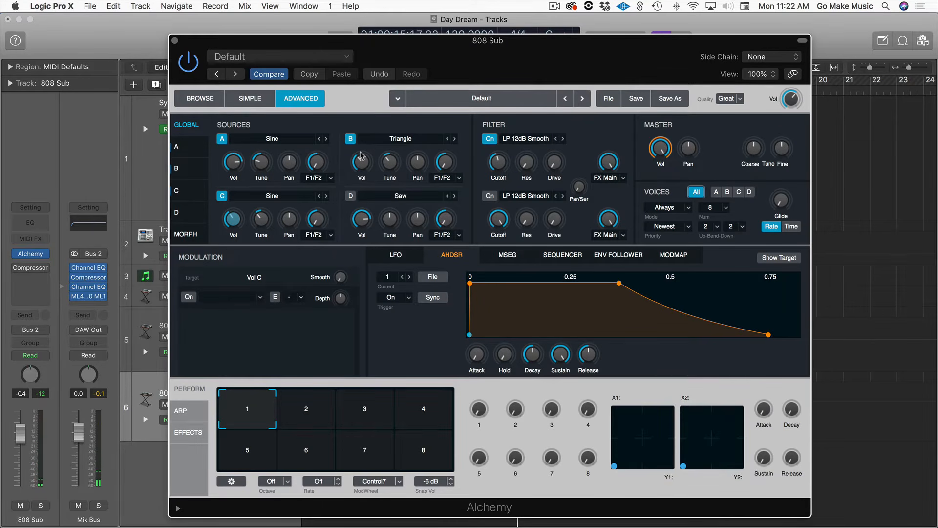
# - Switch on source D, load the basic Sine VA into it, and lower its volume to -25.8 dB
pyautogui.moveTo(356, 210)
pyautogui.click(351, 196)
pyautogui.click(405, 198)
pyautogui.moveTo(398, 222)
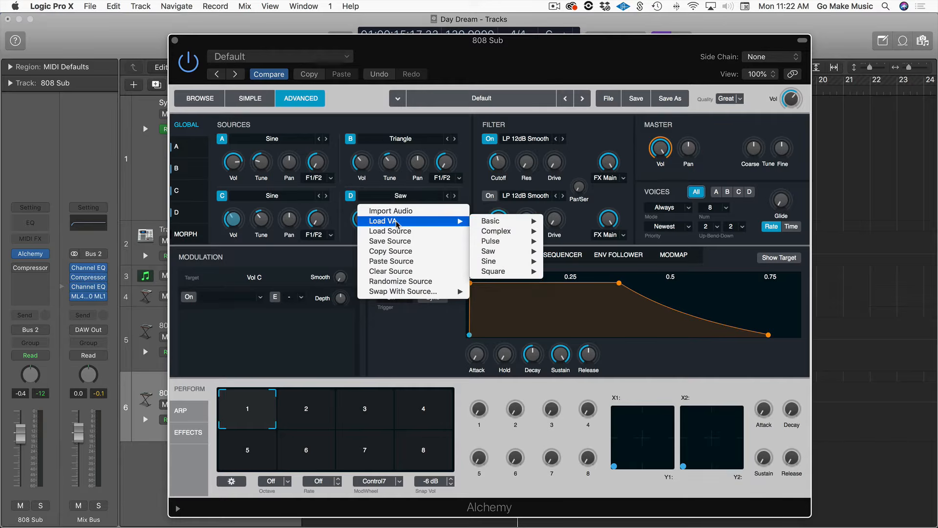
pyautogui.moveTo(512, 221)
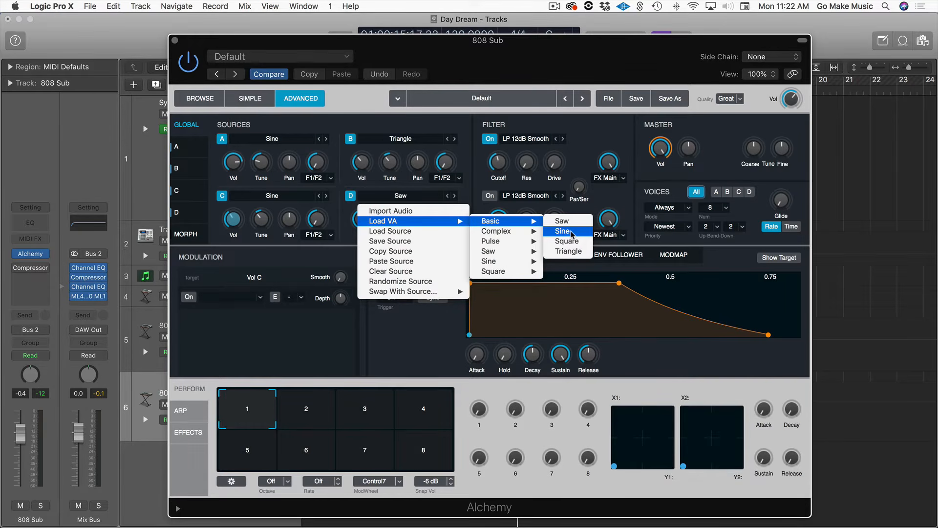
pyautogui.click(564, 231)
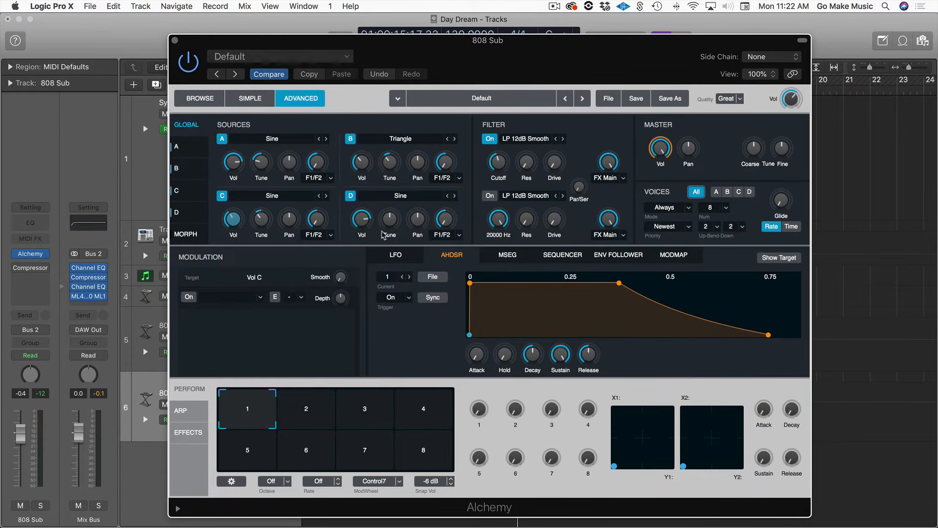
pyautogui.moveTo(392, 219)
pyautogui.click(362, 219)
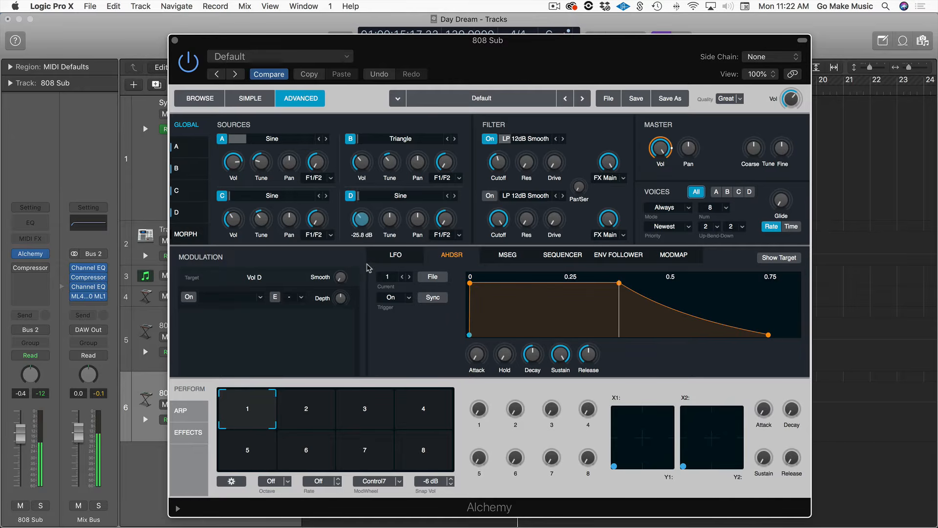
# - Compare the sound with source A off and on, and with sources B, C and D off and on
pyautogui.click(222, 139)
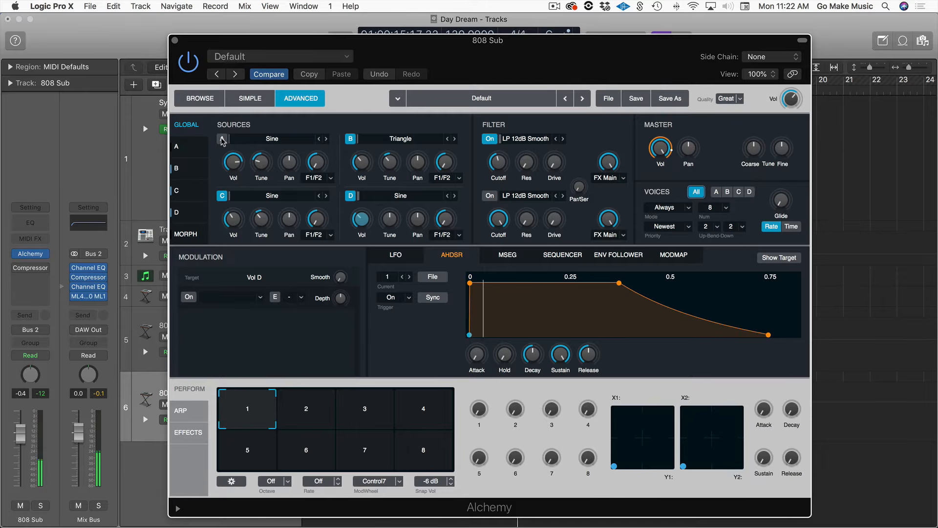
pyautogui.click(222, 139)
pyautogui.click(222, 195)
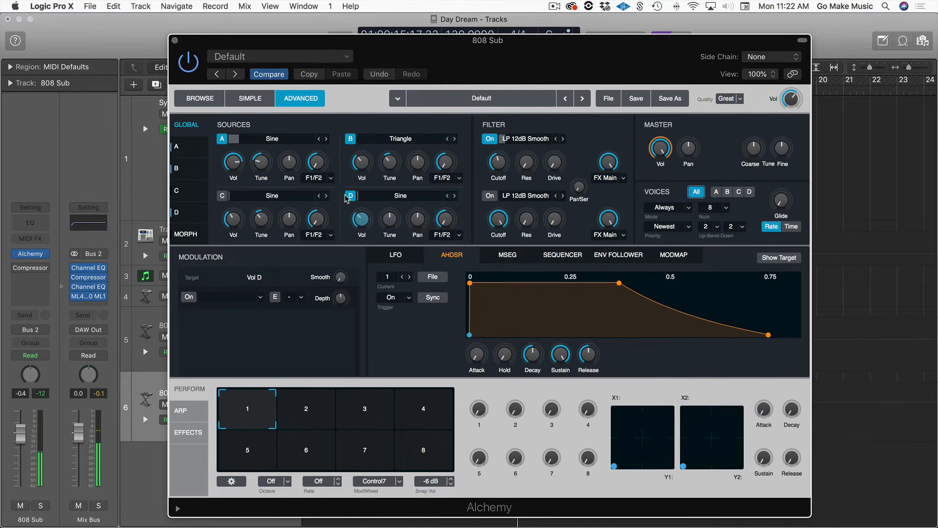
pyautogui.click(351, 195)
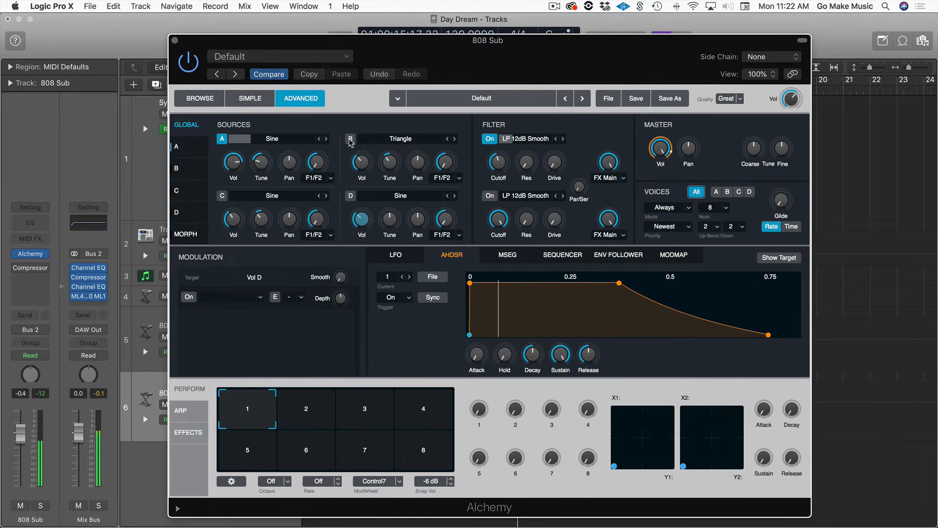
pyautogui.click(351, 196)
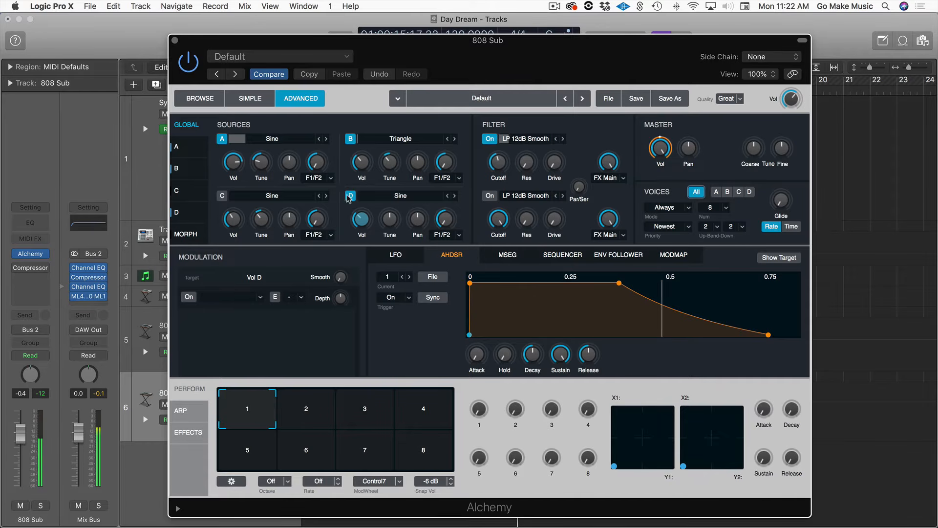
pyautogui.click(222, 196)
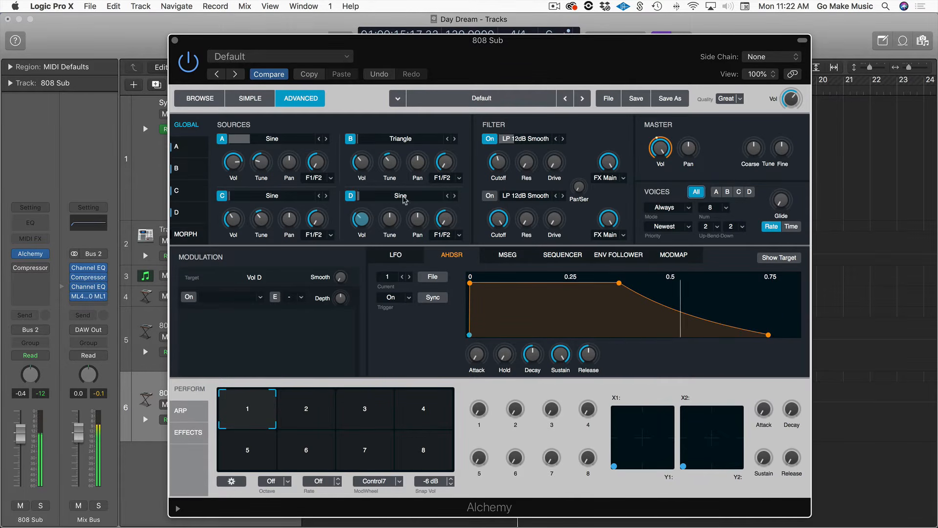
# - Adjust the cutoff of the global LP 12dB Smooth filter 1
pyautogui.click(498, 175)
pyautogui.scroll(-3, 499, 176)
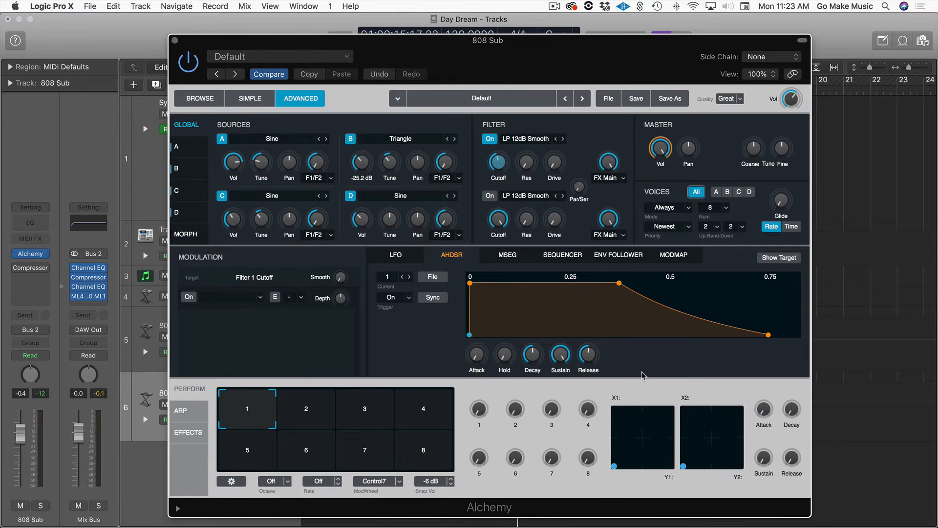
# - Lower the sustain of AHDSR envelope 1 slightly and shorten its release
pyautogui.moveTo(593, 343)
pyautogui.moveTo(561, 356); pyautogui.dragTo(557, 379)
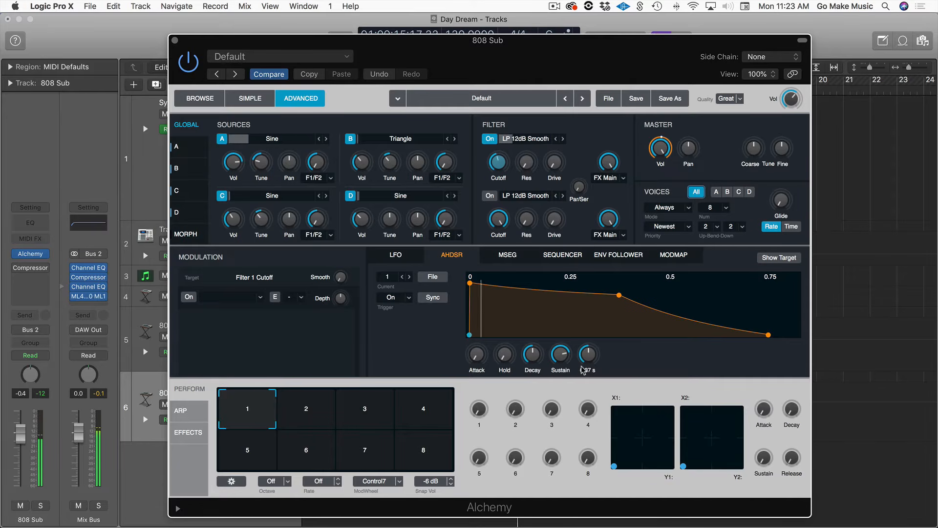
pyautogui.moveTo(587, 362); pyautogui.dragTo(589, 366)
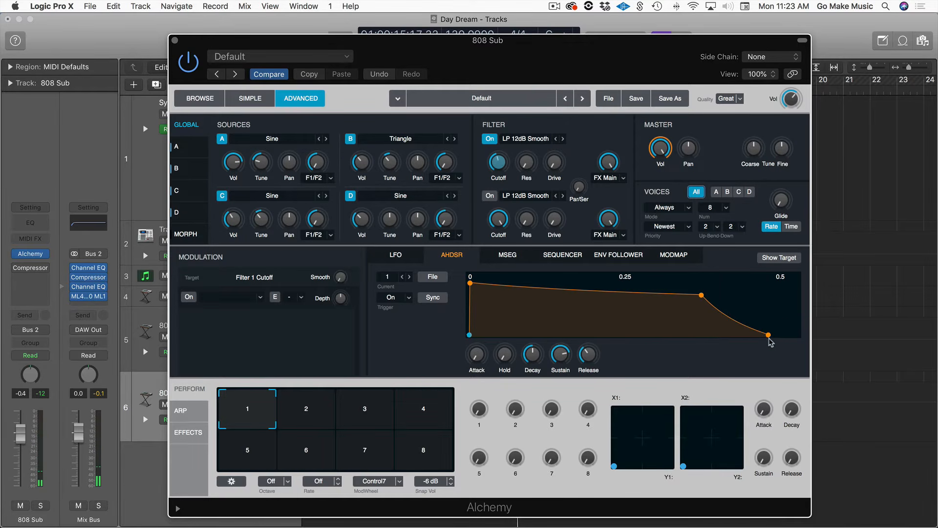
pyautogui.moveTo(584, 354); pyautogui.dragTo(589, 361)
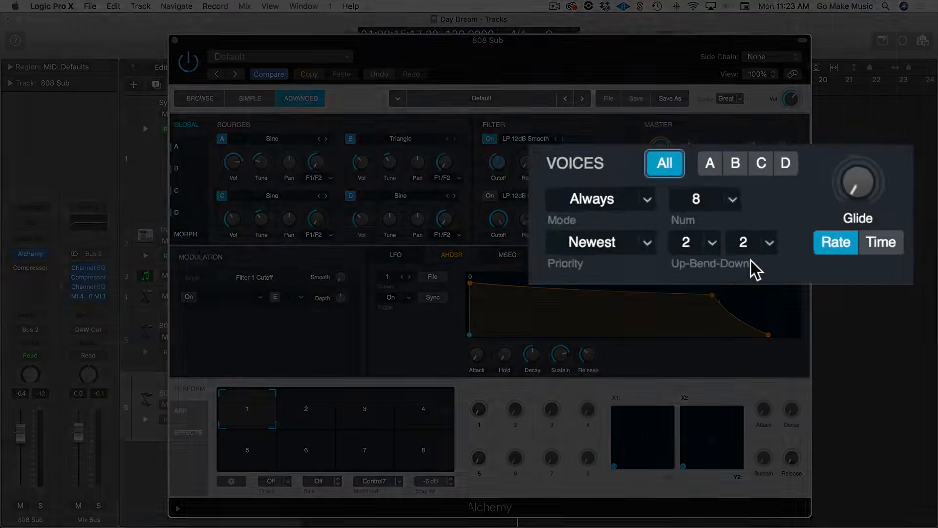
# - Set the number of voices to 1 for all sources, comparing it with 8 voices
pyautogui.click(732, 199)
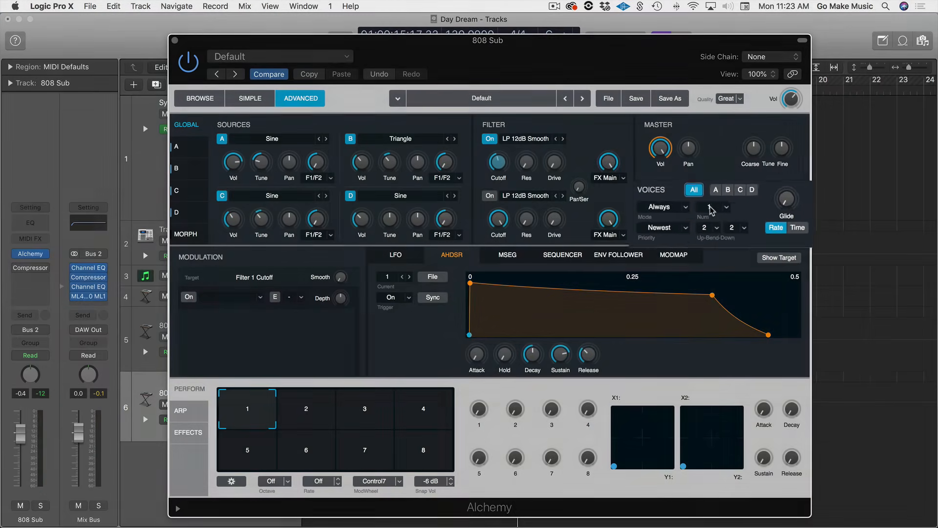
pyautogui.click(723, 222)
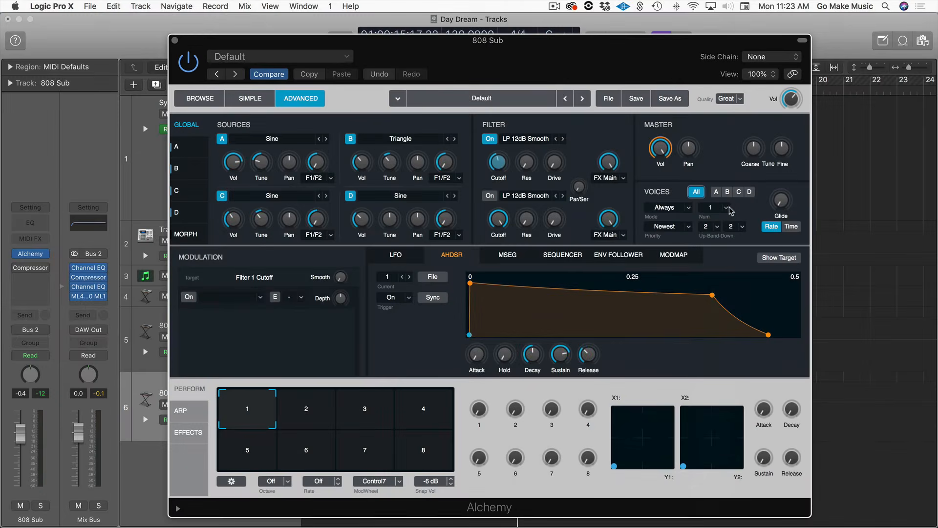
pyautogui.click(727, 207)
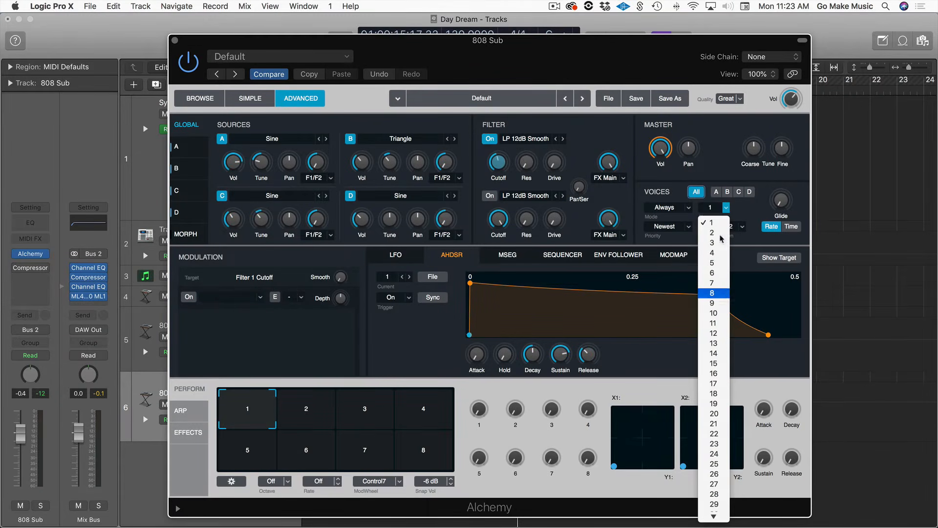
pyautogui.click(723, 293)
pyautogui.click(724, 210)
pyautogui.click(719, 222)
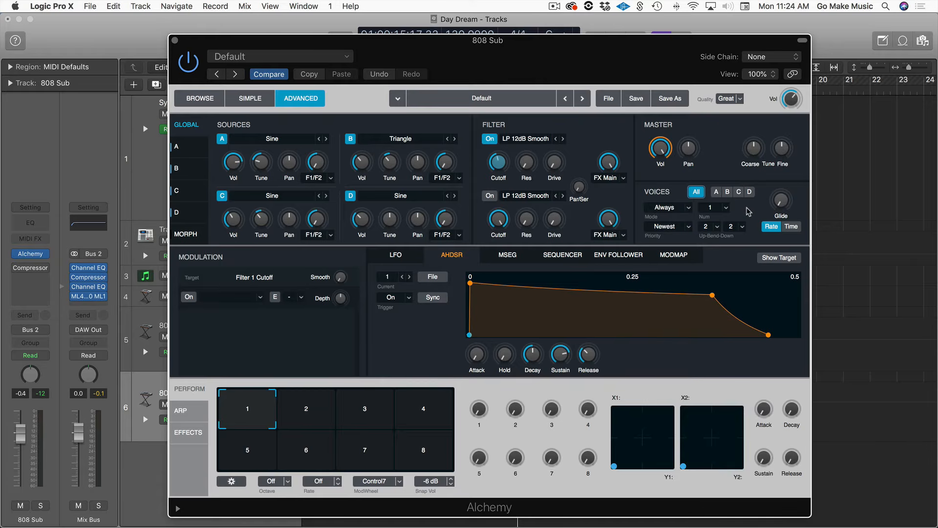
# - Turn up the glide in the Voices section so notes slide into each other
pyautogui.moveTo(788, 207)
pyautogui.moveTo(788, 206); pyautogui.dragTo(790, 183)
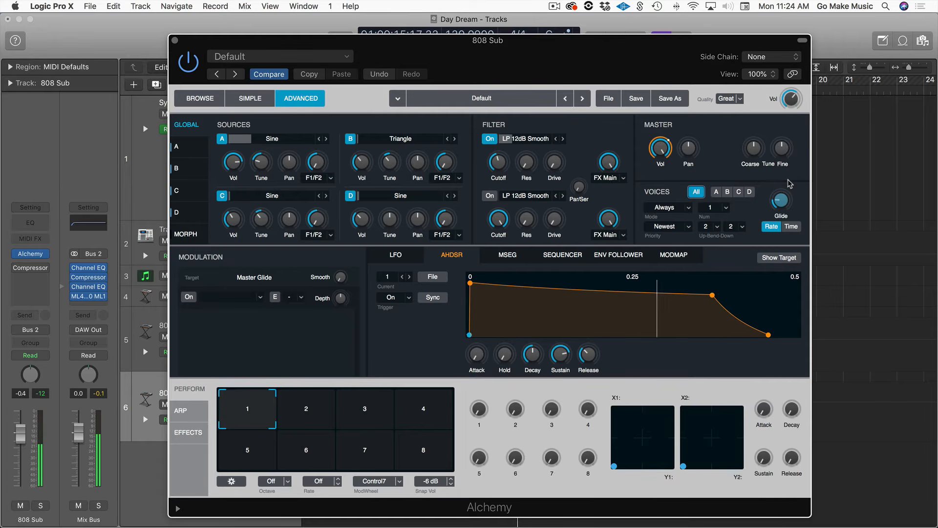
pyautogui.moveTo(777, 205)
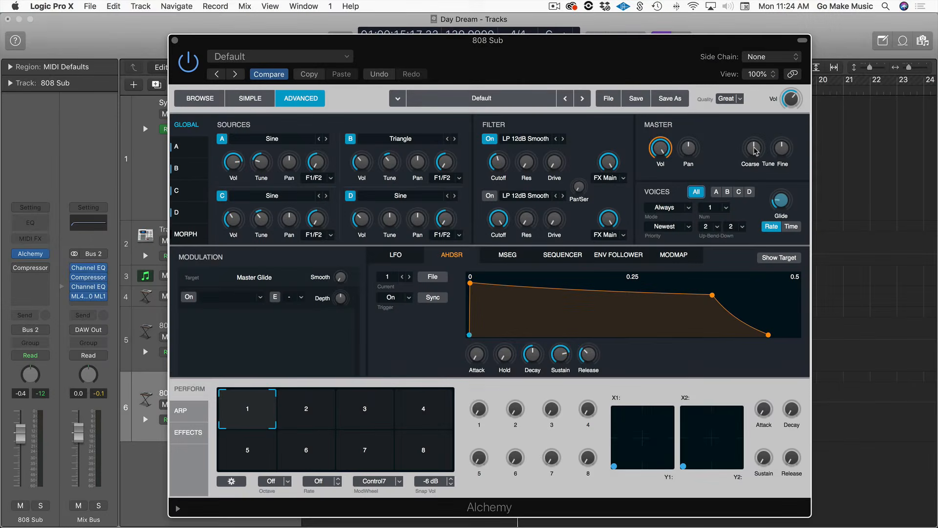
# - Modulate the master coarse tune with a new AHDSR envelope and give the modulation a small positive depth
pyautogui.rightClick(754, 148)
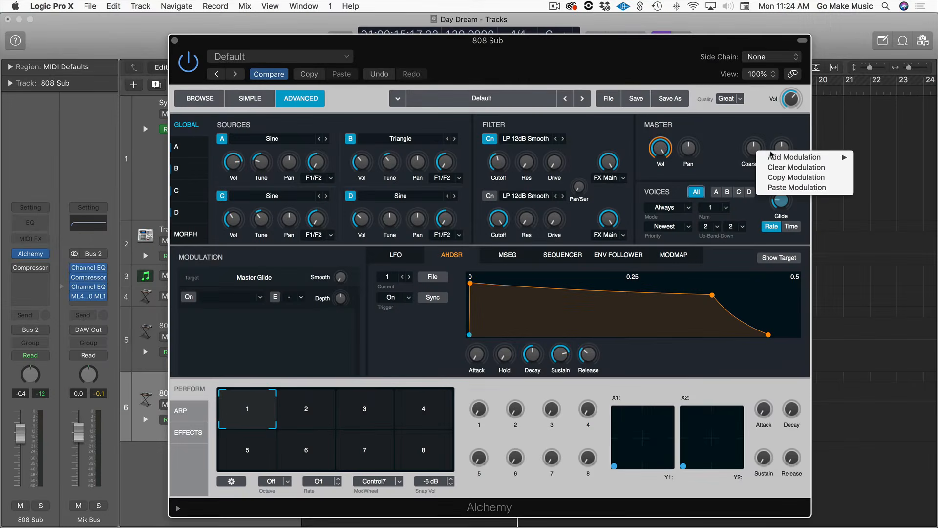
pyautogui.moveTo(773, 157)
pyautogui.moveTo(684, 167)
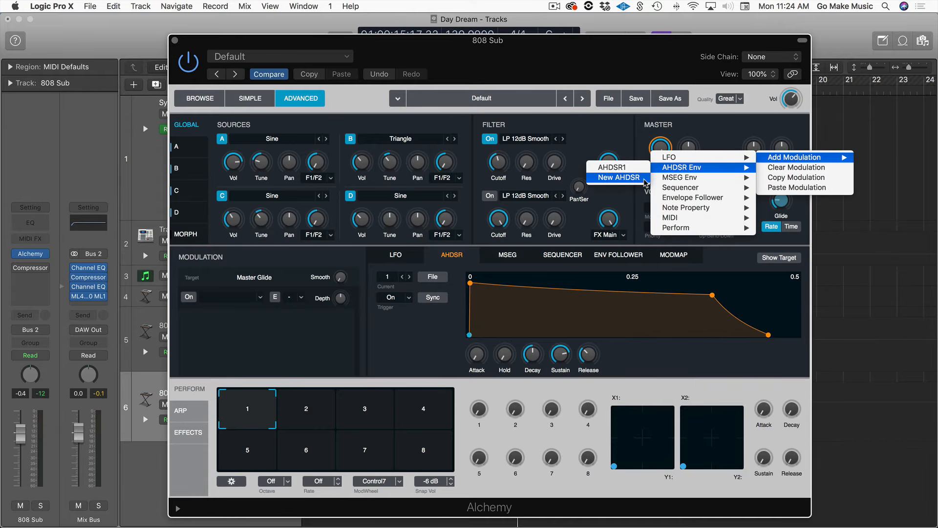
pyautogui.click(619, 177)
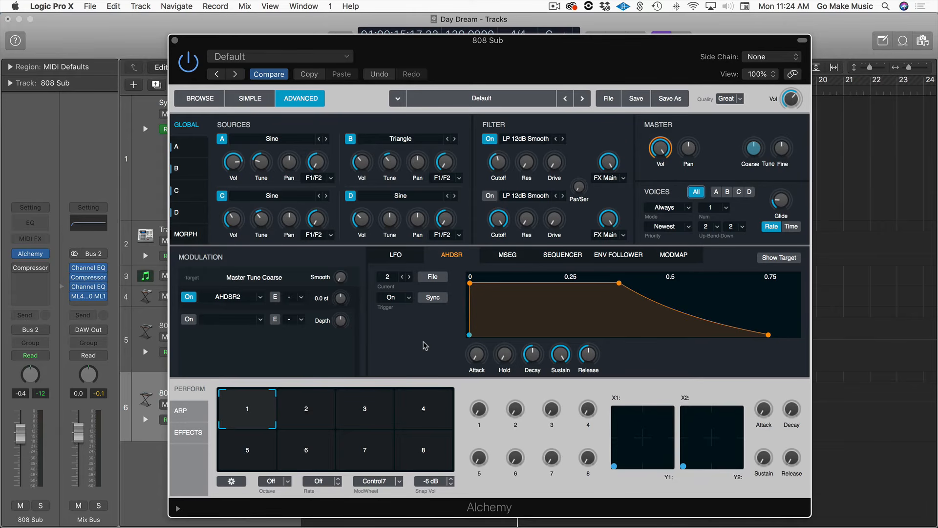
pyautogui.moveTo(342, 299); pyautogui.dragTo(341, 287)
pyautogui.moveTo(743, 143)
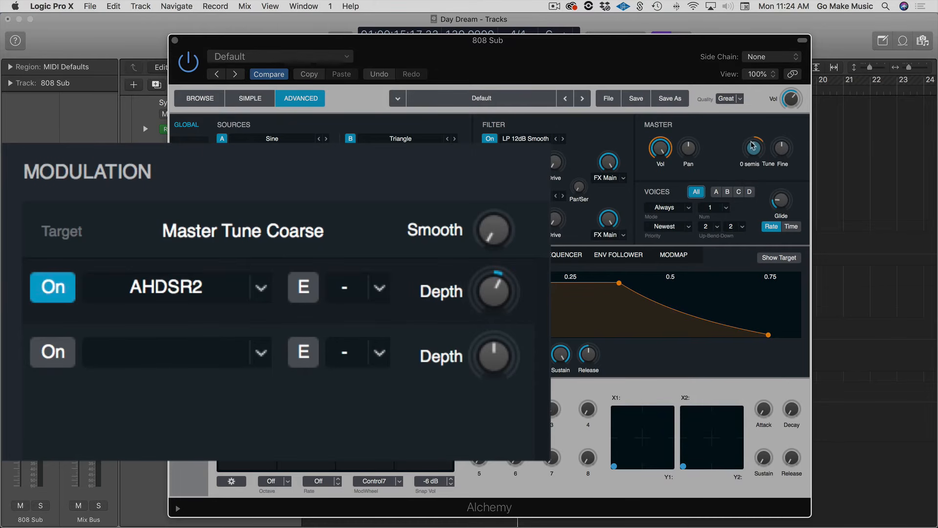
pyautogui.moveTo(494, 288)
pyautogui.mouseDown()
pyautogui.moveTo(495, 274)
pyautogui.moveTo(494, 286)
pyautogui.mouseUp()
pyautogui.moveTo(759, 153)
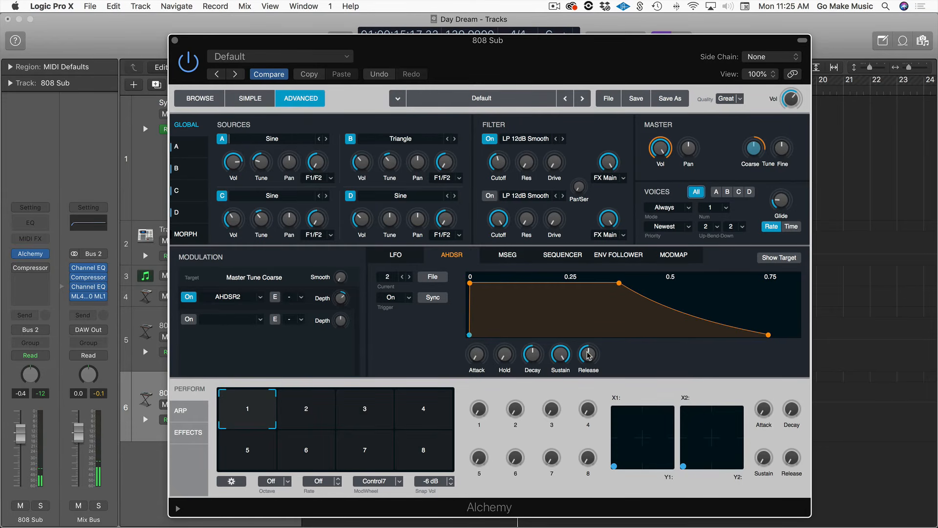
# - Bring the release and sustain of AHDSR envelope 2 down to minimum and shorten its decay to 0.065 s
pyautogui.moveTo(592, 361); pyautogui.dragTo(593, 381)
pyautogui.moveTo(560, 354); pyautogui.dragTo(574, 483)
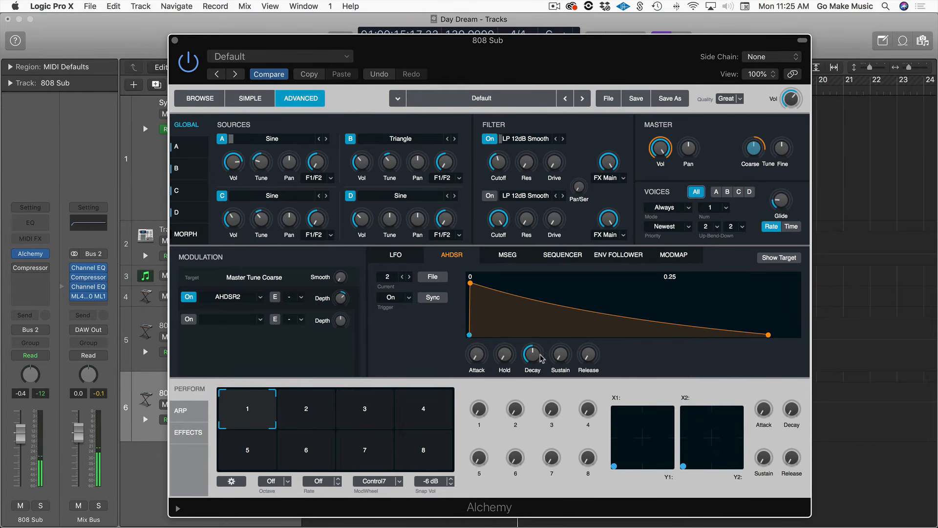
pyautogui.moveTo(540, 356); pyautogui.dragTo(540, 376)
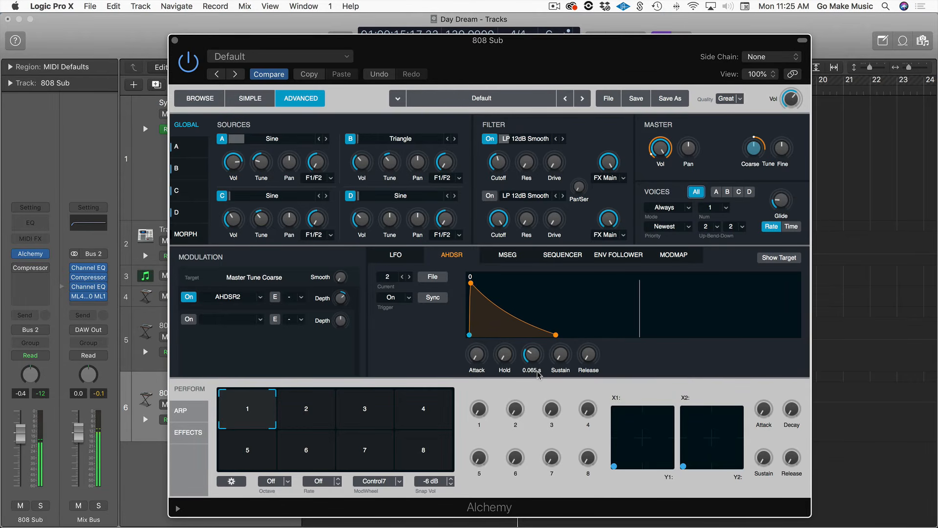
# - Compare the sound with the AHDSR2 modulation of the coarse tune off and on, leaving it on
pyautogui.click(189, 297)
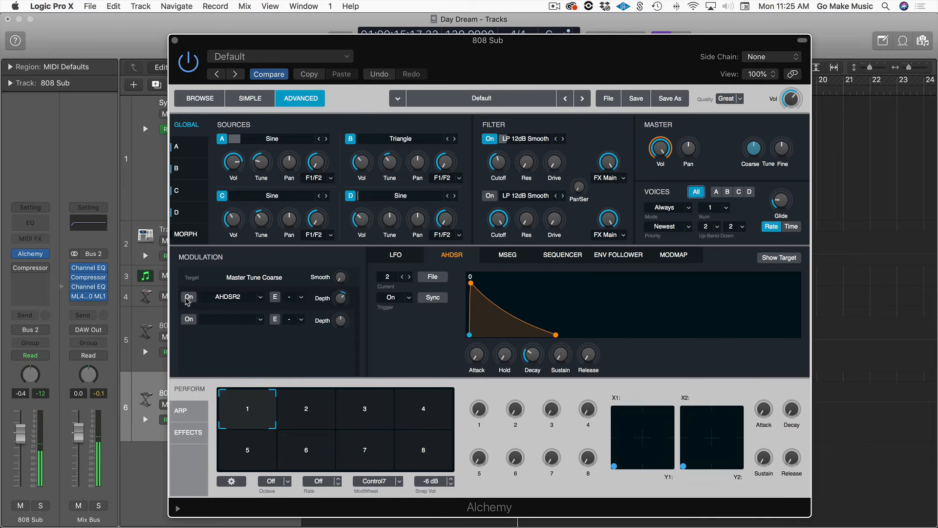
pyautogui.click(188, 297)
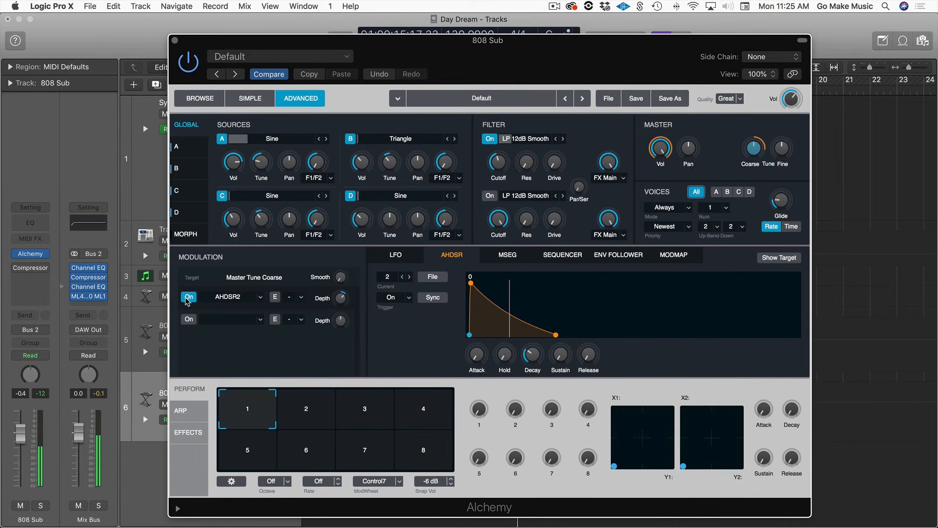
pyautogui.click(187, 299)
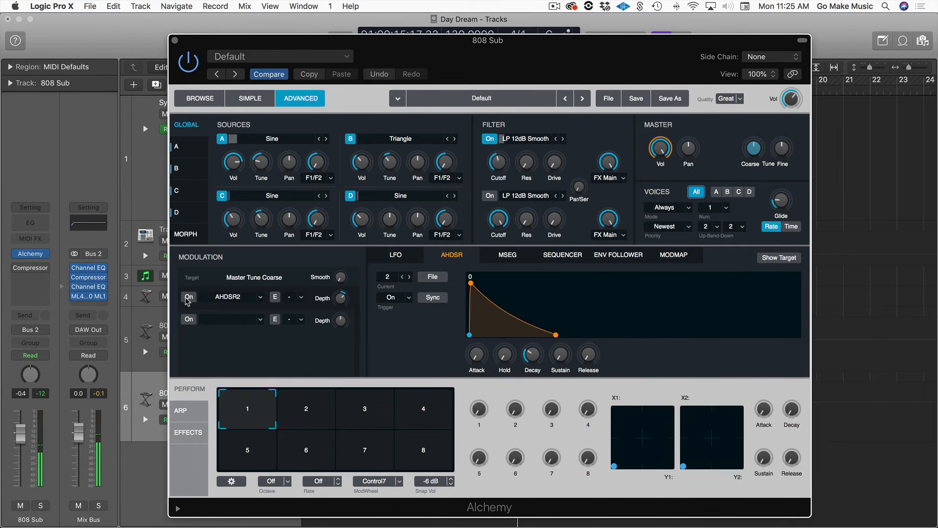
pyautogui.click(187, 299)
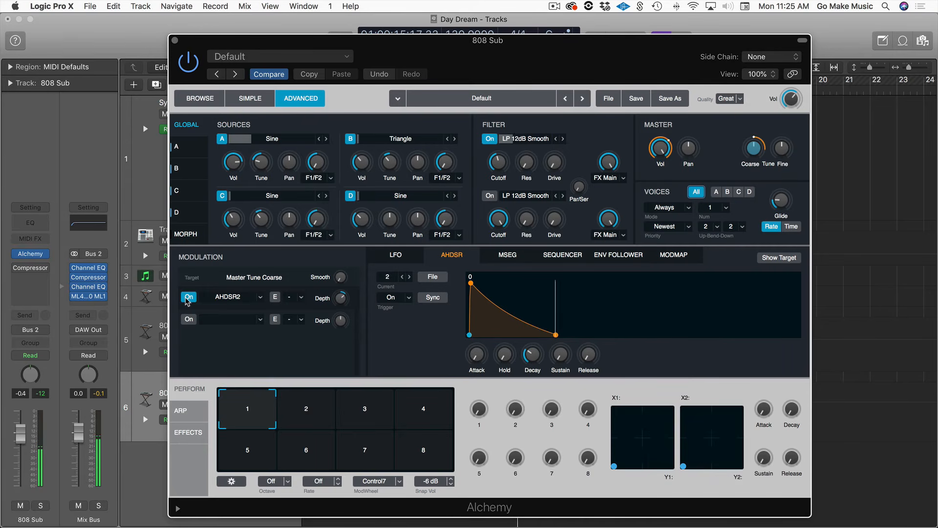
# - Lengthen the decay of AHDSR envelope 2 slightly and reduce its modulation depth on the coarse tune a little
pyautogui.moveTo(536, 357)
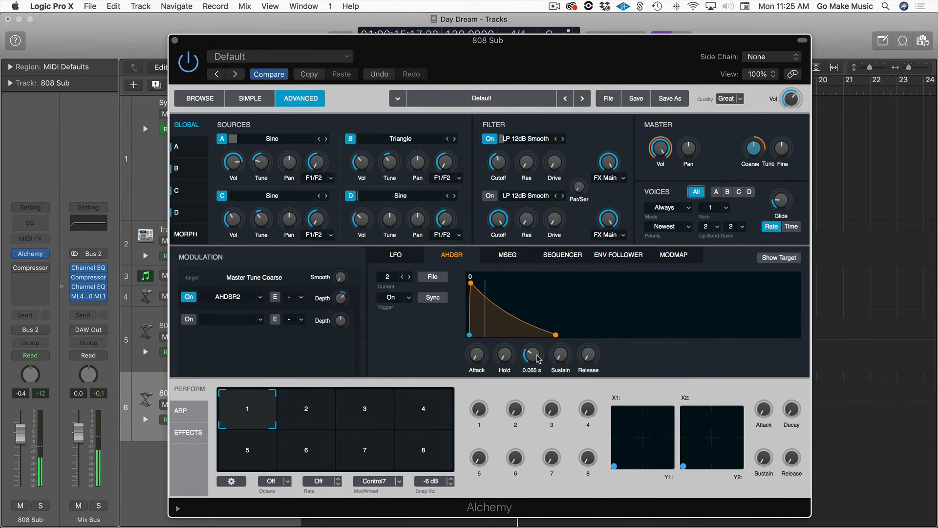
pyautogui.moveTo(536, 357)
pyautogui.mouseDown()
pyautogui.moveTo(535, 349)
pyautogui.moveTo(538, 360)
pyautogui.mouseUp()
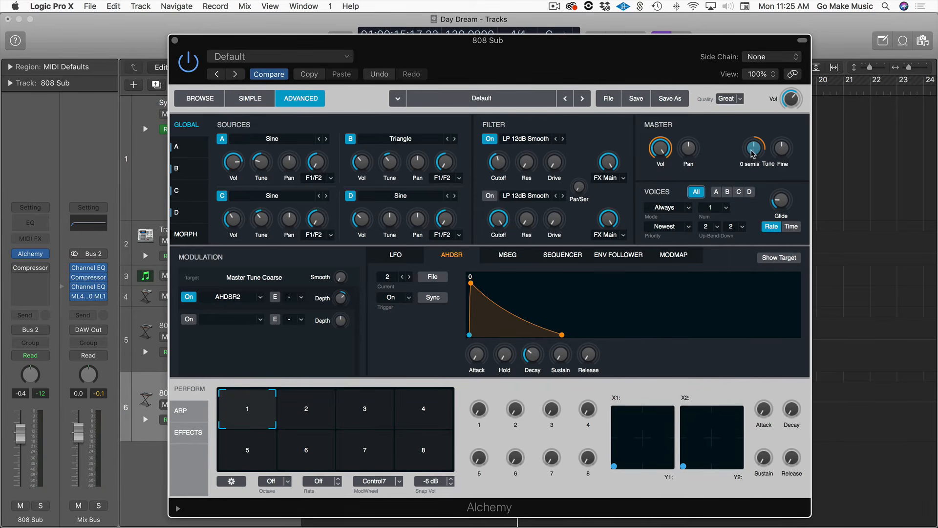
pyautogui.moveTo(342, 299)
pyautogui.mouseDown()
pyautogui.moveTo(342, 282)
pyautogui.moveTo(343, 306)
pyautogui.mouseUp()
pyautogui.moveTo(533, 362); pyautogui.dragTo(534, 359)
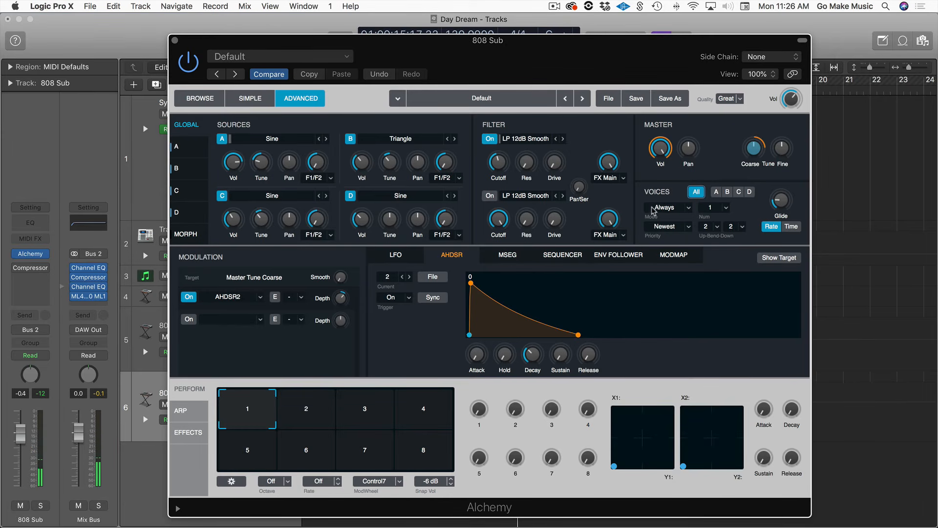
# - Switch the voice mode to Retrigger and Legato in turn, and return it to Always
pyautogui.click(690, 211)
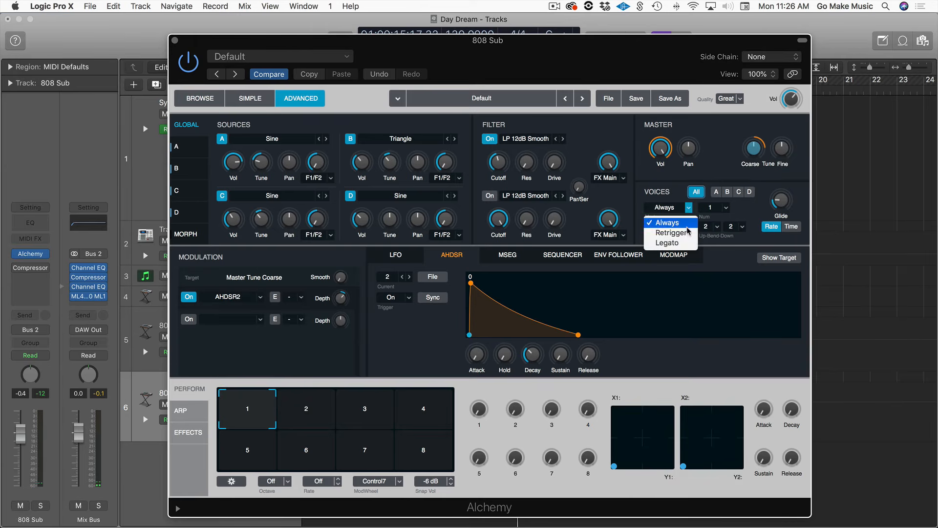
pyautogui.click(682, 233)
pyautogui.click(689, 209)
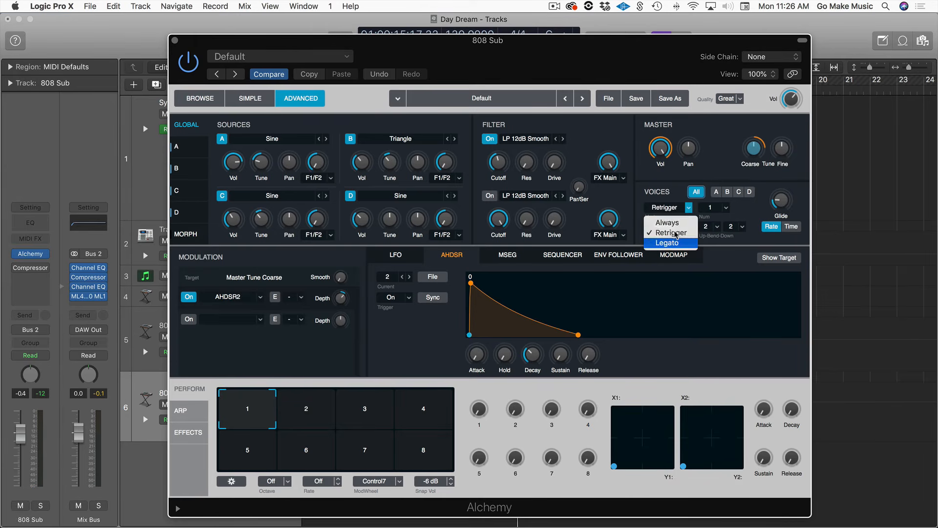
pyautogui.click(688, 243)
pyautogui.click(690, 210)
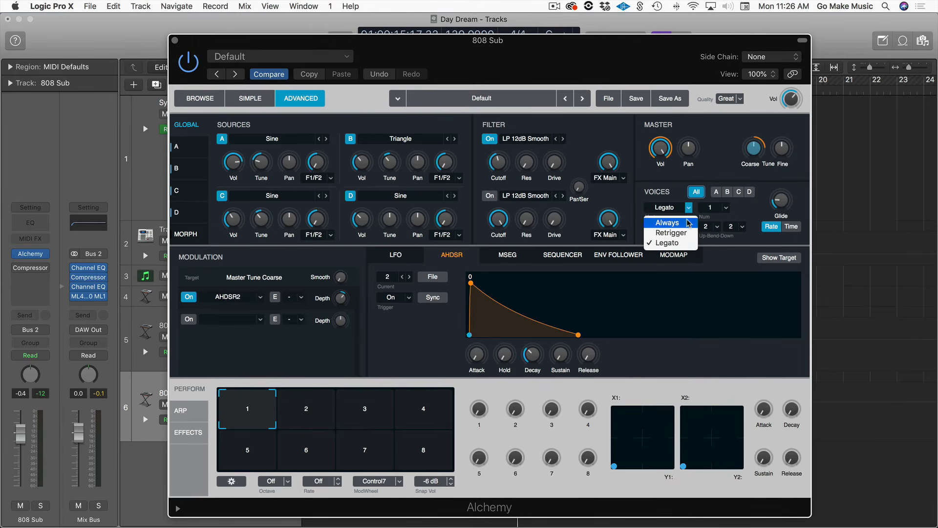
pyautogui.click(689, 223)
# - Audition the Legato and Retrigger voice modes and leave the voice mode set to Retrigger
pyautogui.moveTo(783, 207)
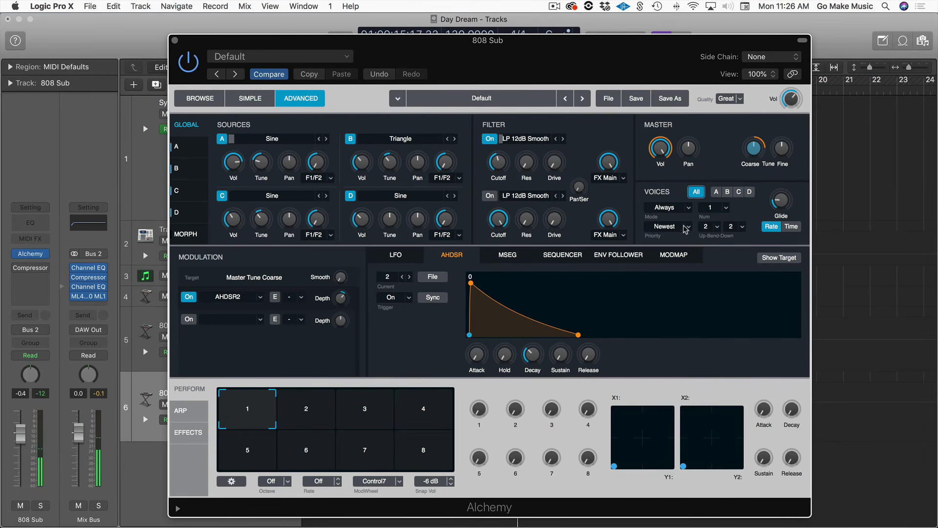
pyautogui.click(689, 208)
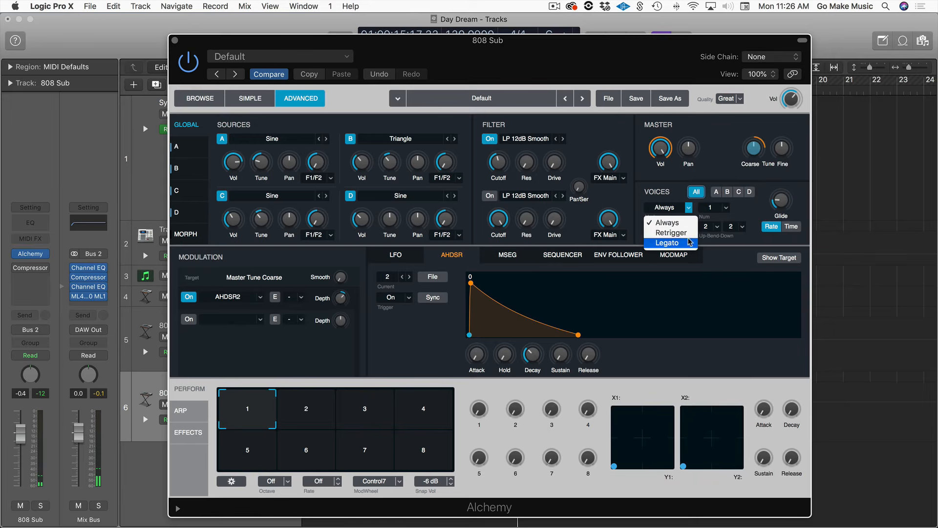
pyautogui.click(688, 243)
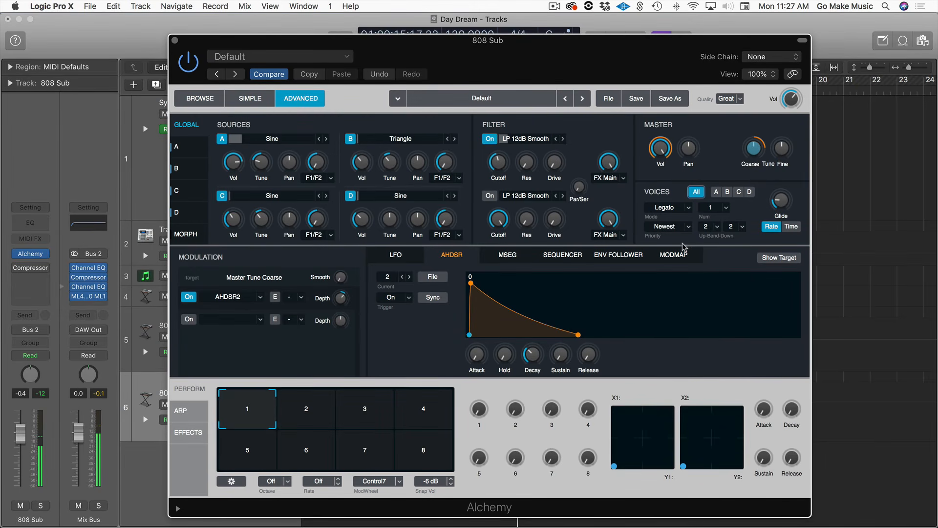
pyautogui.click(689, 207)
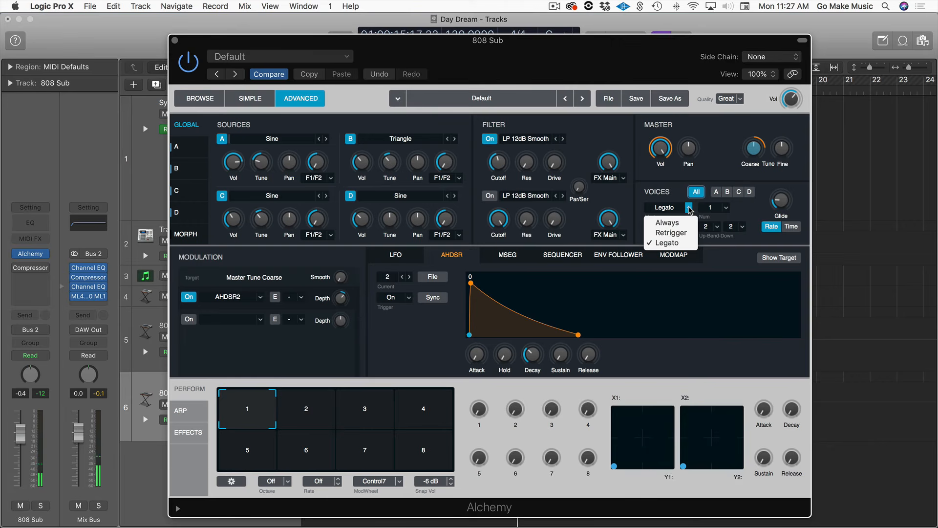
pyautogui.click(672, 233)
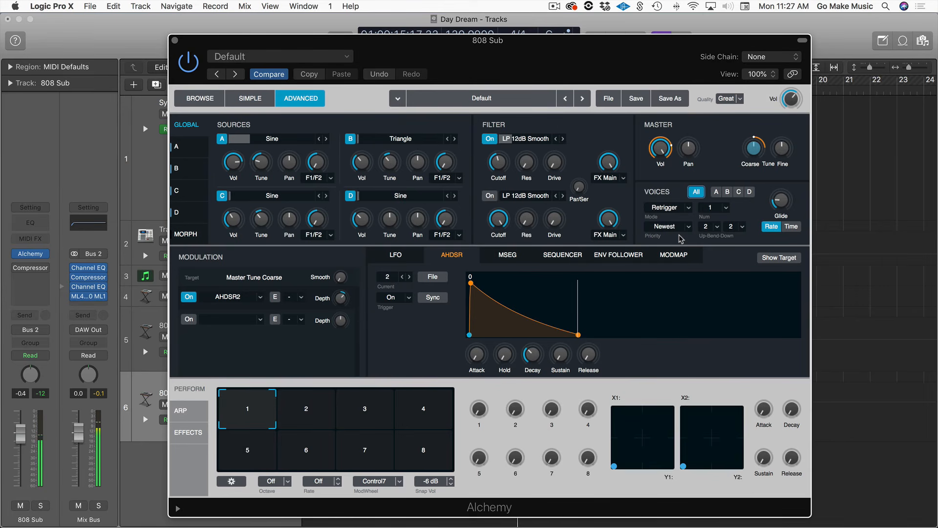
pyautogui.click(690, 212)
pyautogui.click(692, 244)
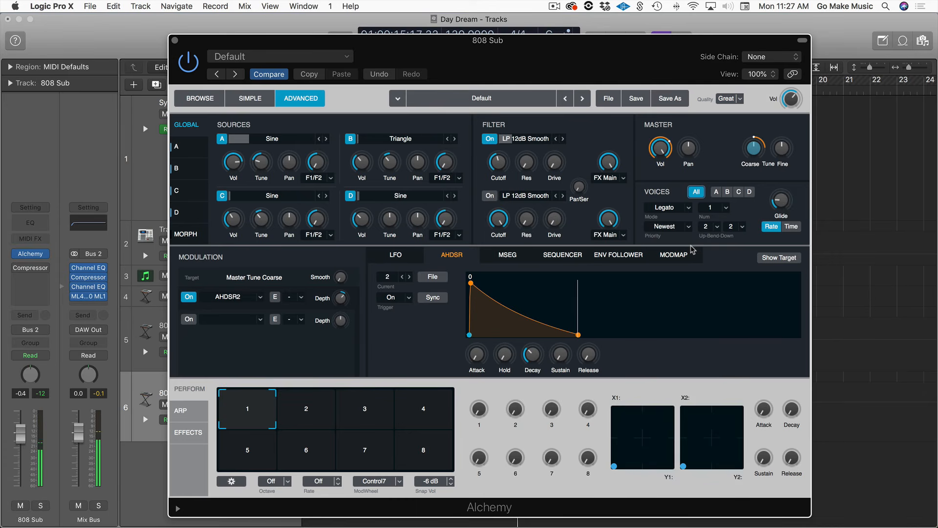
pyautogui.click(687, 209)
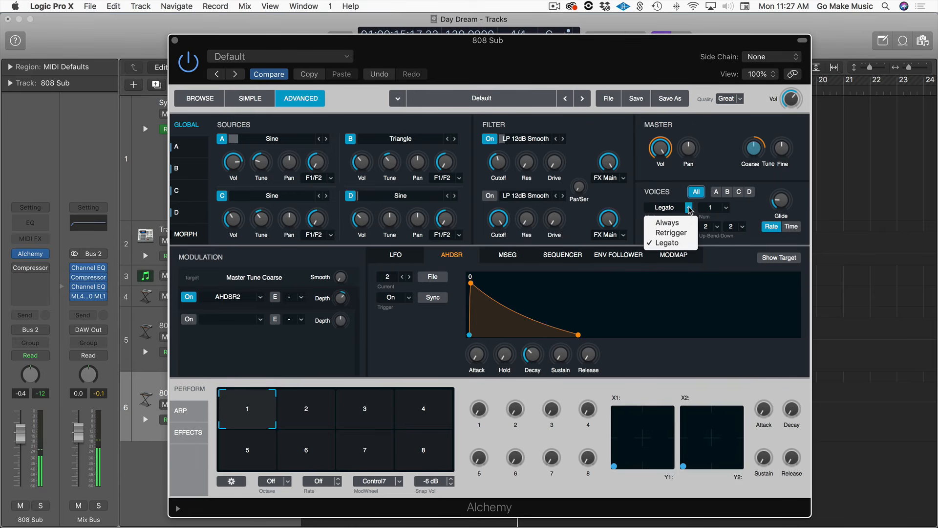
pyautogui.click(687, 233)
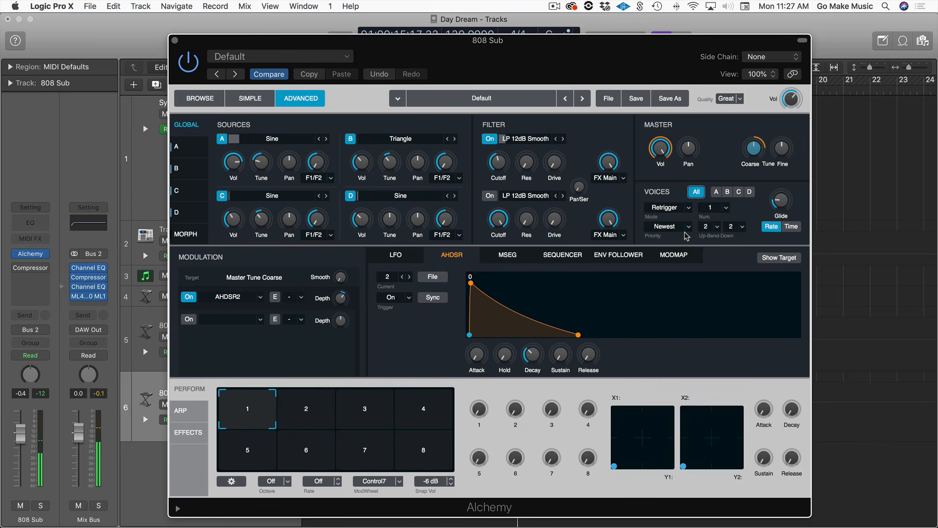
pyautogui.click(785, 206)
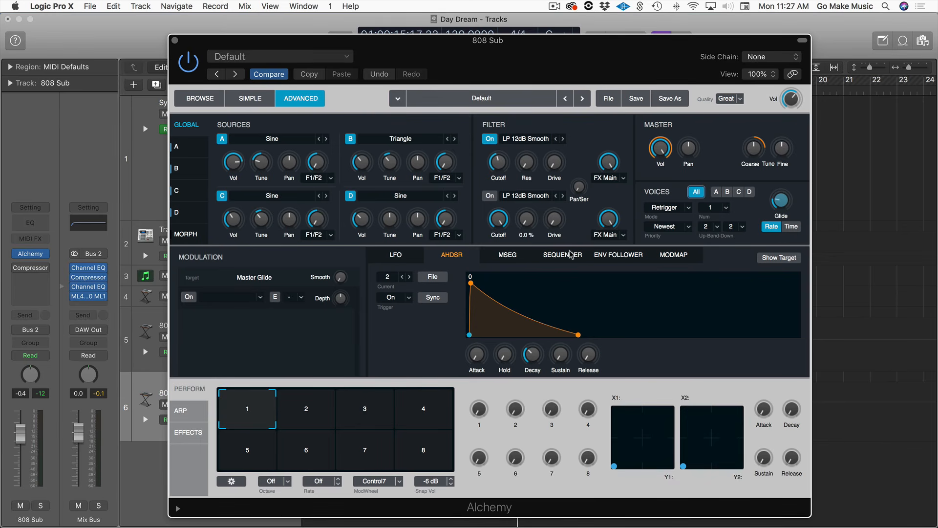
# - Switch on the 808 Sub track's Compressor, adjust its attack and threshold, and close the plug-in windows
pyautogui.click(18, 268)
pyautogui.click(31, 270)
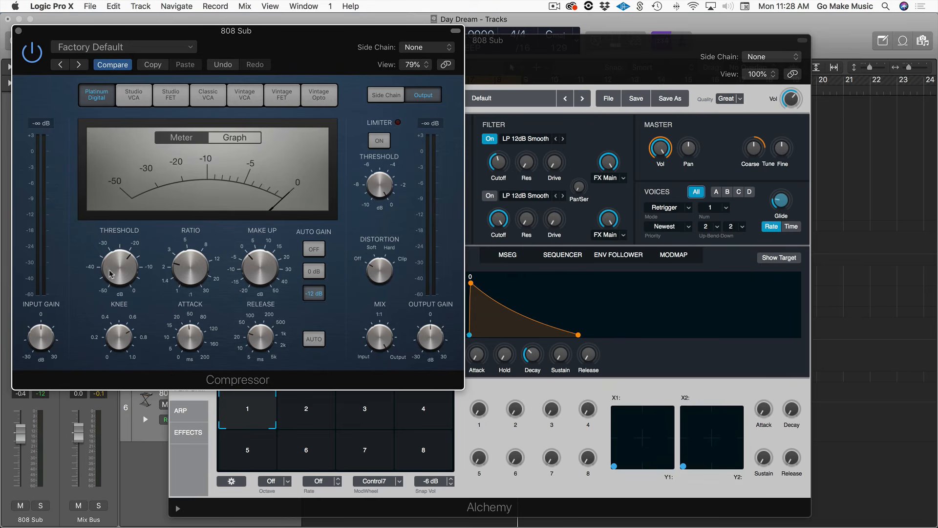
pyautogui.moveTo(161, 279)
pyautogui.moveTo(195, 327)
pyautogui.moveTo(195, 327); pyautogui.dragTo(195, 336)
pyautogui.moveTo(260, 341)
pyautogui.moveTo(120, 275)
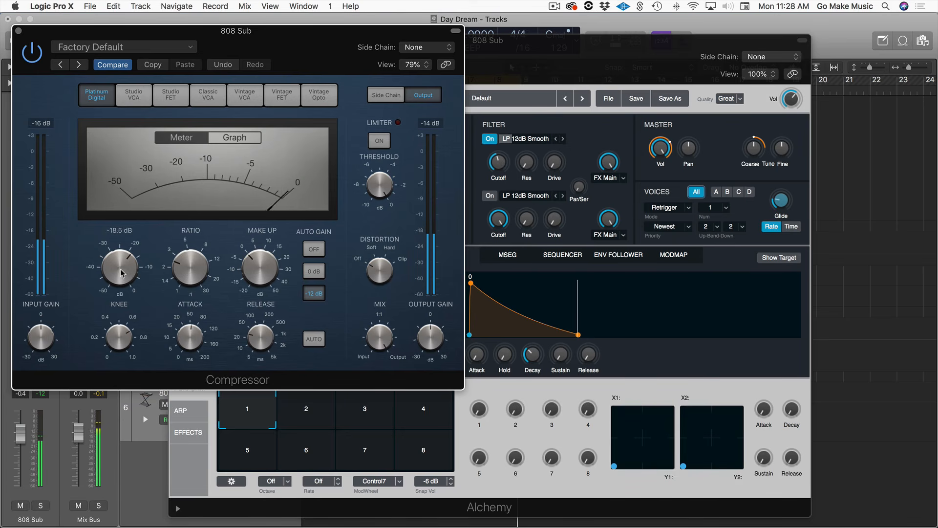
pyautogui.moveTo(121, 275); pyautogui.dragTo(122, 282)
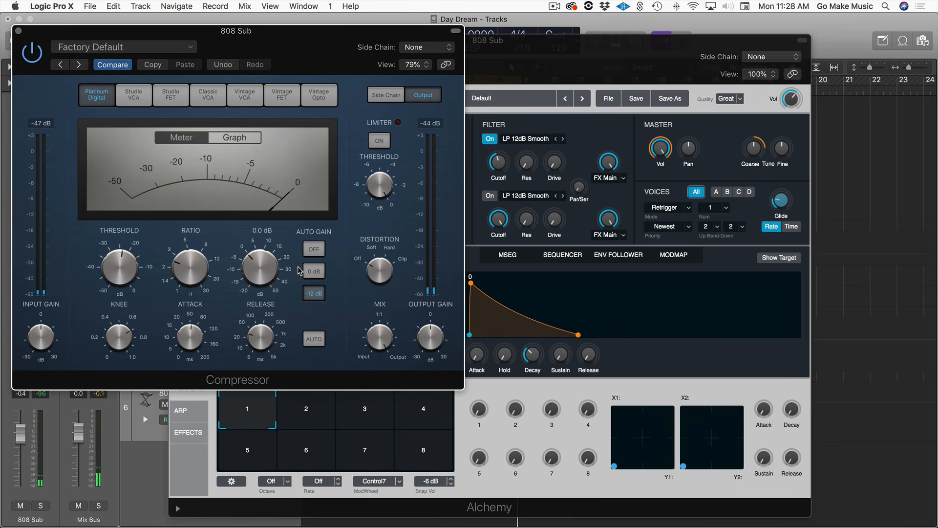
pyautogui.moveTo(263, 287)
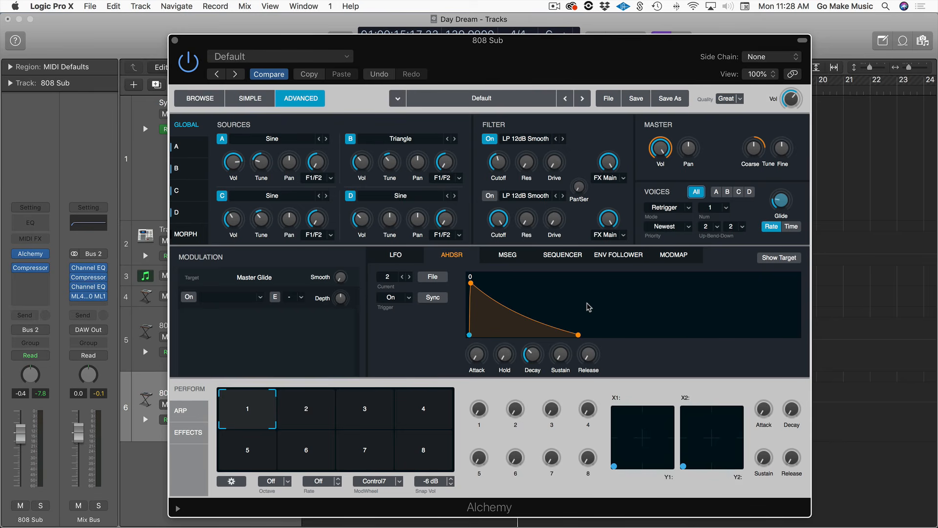
pyautogui.click(175, 41)
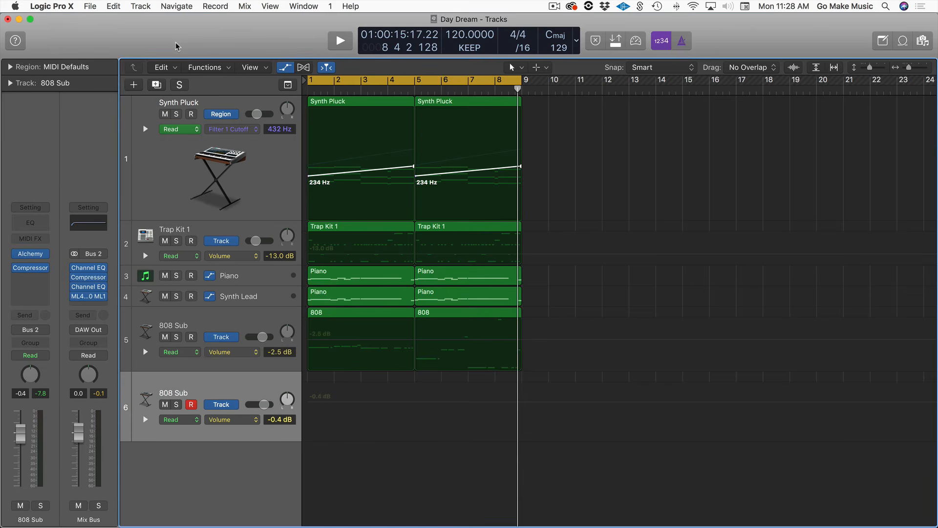